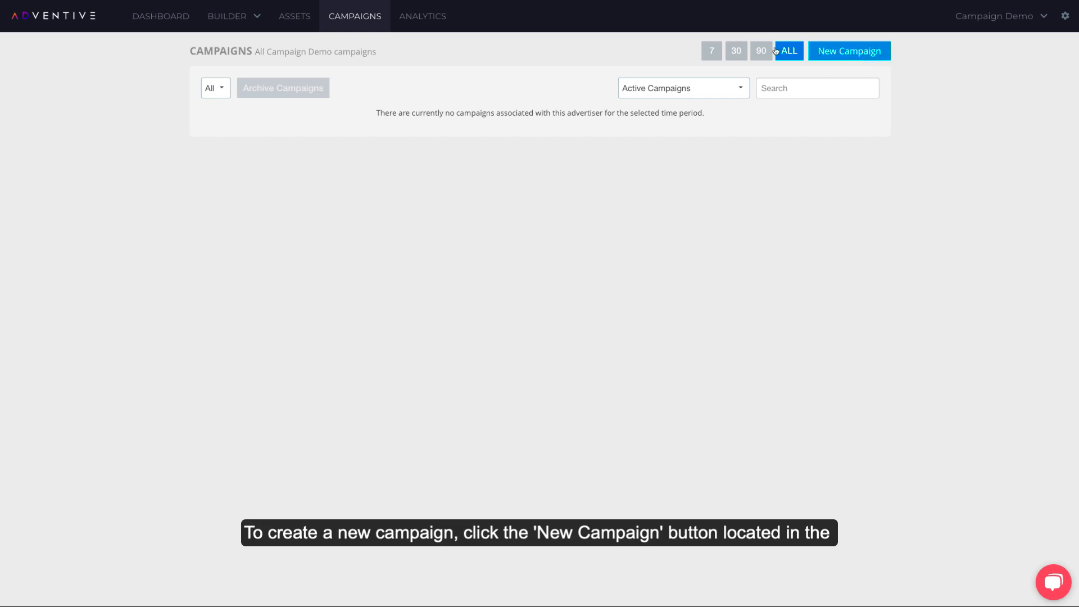
Start a new campaign and name it Demo Campaign
{"action": "left_click", "coordinate": [851, 55]}
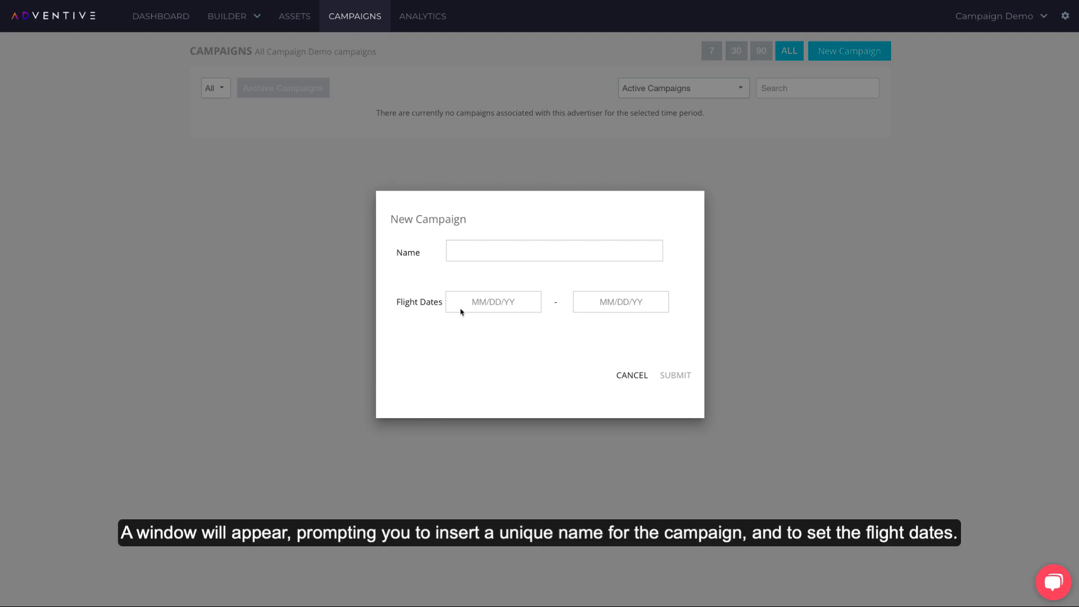
{"action": "left_click", "coordinate": [493, 256]}
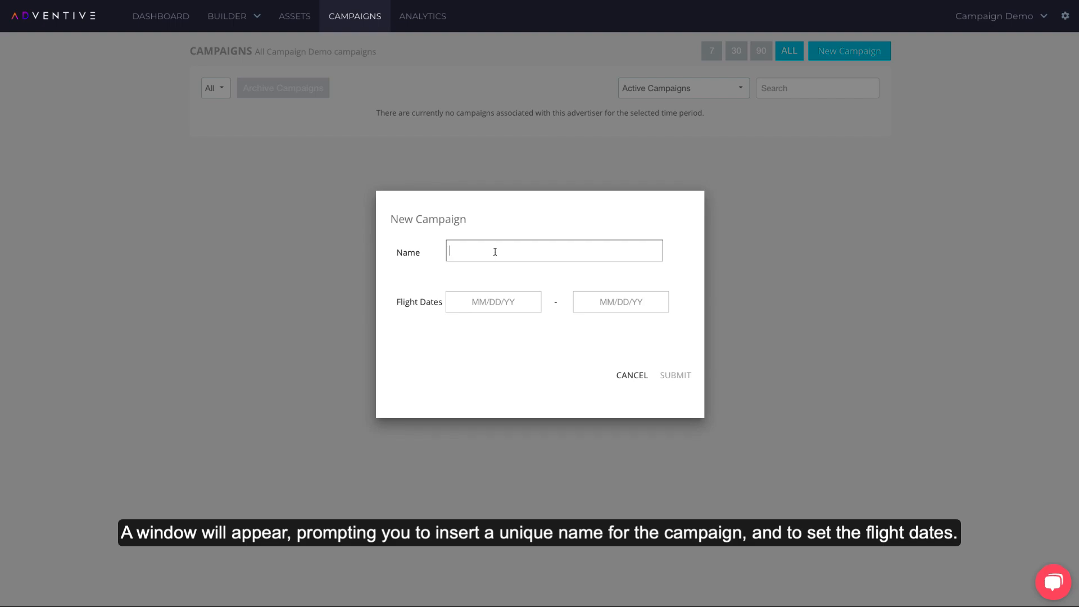
{"action": "type", "text": "Demo Campaign"}
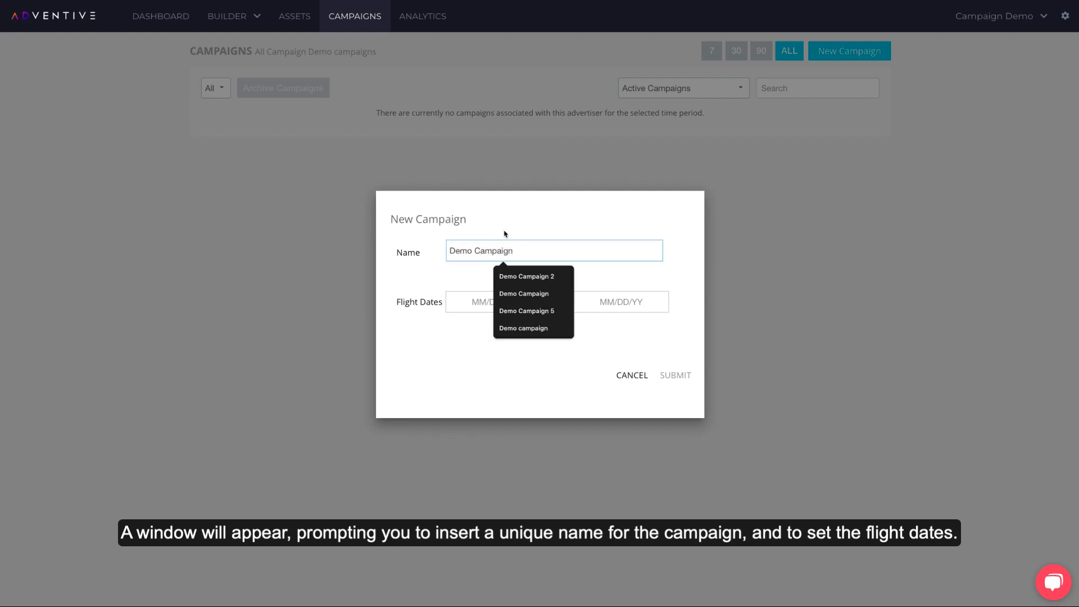
{"action": "left_click", "coordinate": [524, 187]}
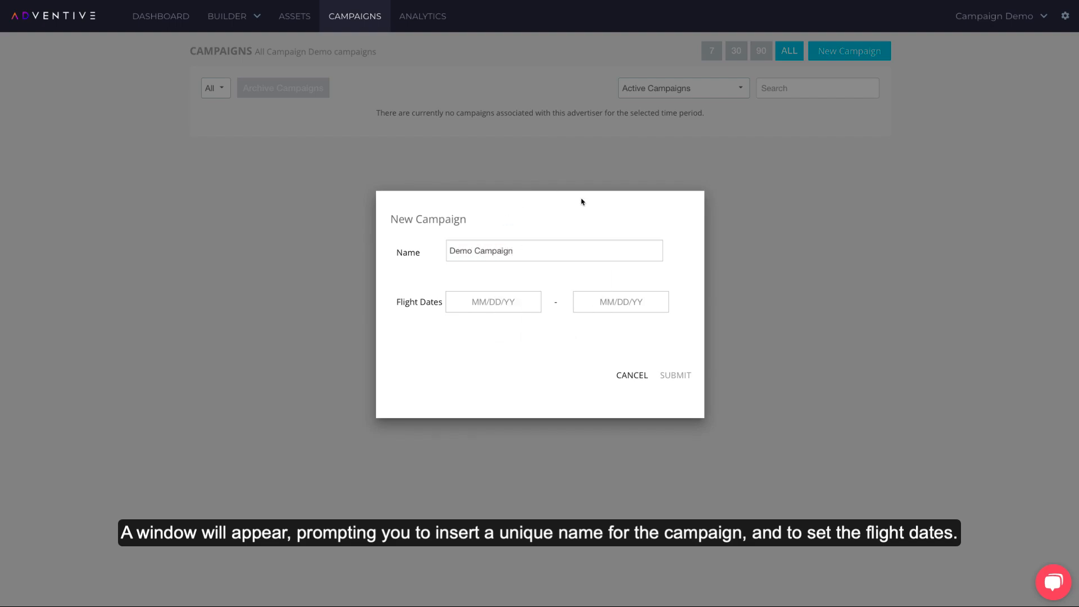
Set the campaign's flight dates to 08/20/2024 through 09/20/2024 and submit the new campaign
{"action": "left_click", "coordinate": [508, 303]}
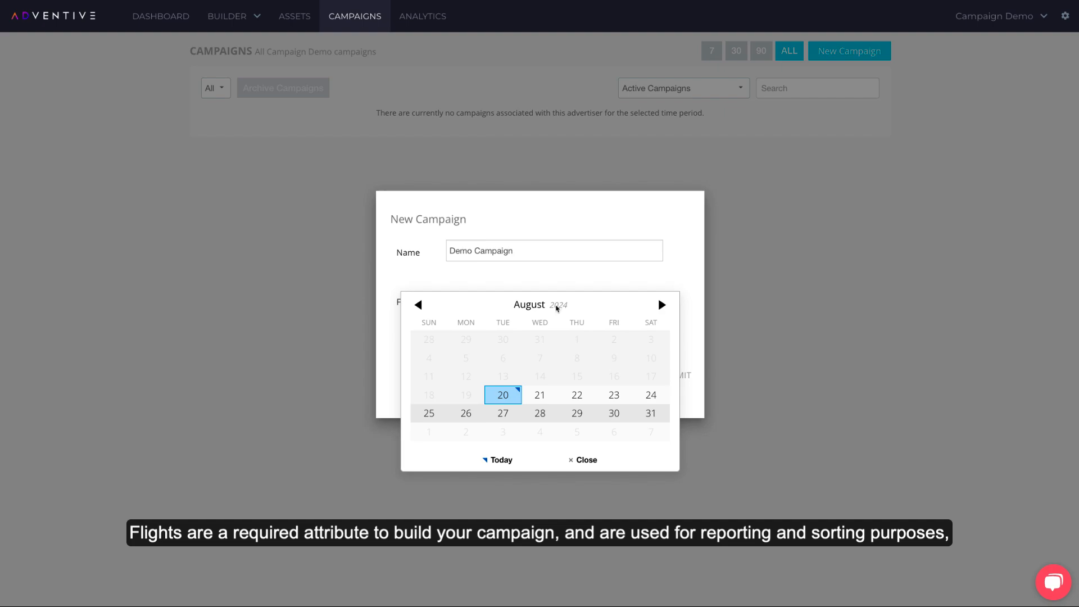
{"action": "left_click", "coordinate": [501, 398]}
{"action": "left_click", "coordinate": [607, 303]}
{"action": "left_click", "coordinate": [661, 305]}
{"action": "left_click", "coordinate": [615, 376]}
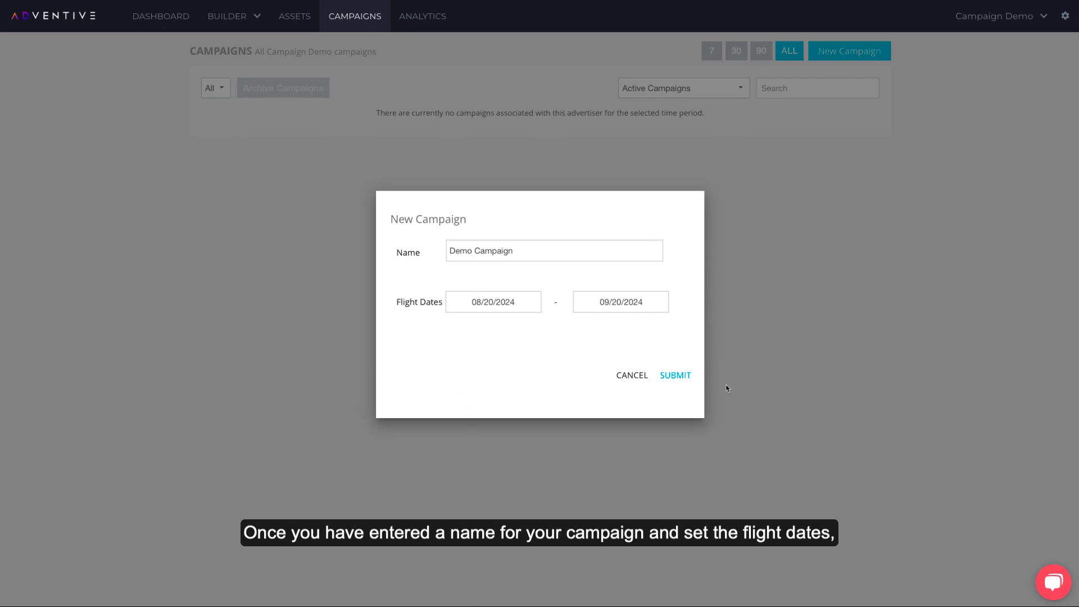
{"action": "left_click", "coordinate": [669, 376]}
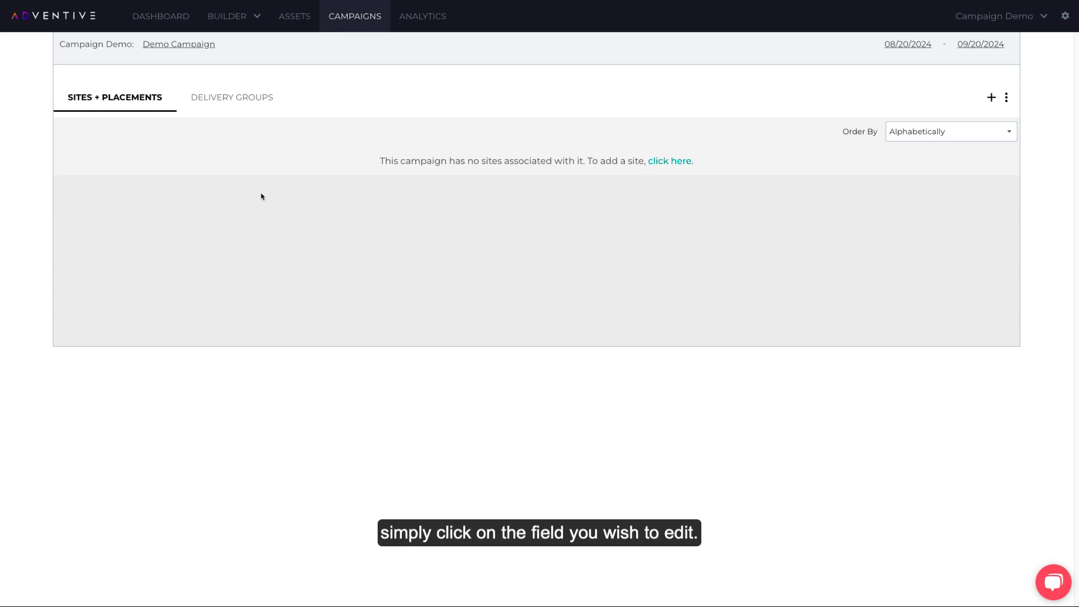
Open the campaign's name, start date and end date for inline editing, and close each without a change
{"action": "left_click", "coordinate": [172, 46]}
{"action": "triple_click", "coordinate": [172, 47]}
{"action": "left_click", "coordinate": [326, 69]}
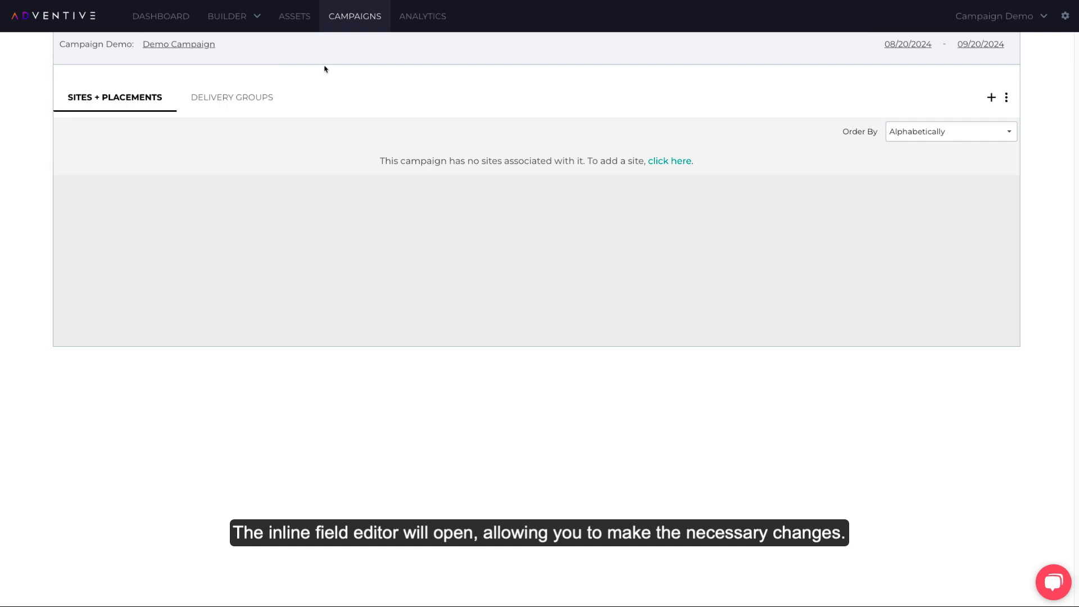
{"action": "left_click", "coordinate": [898, 44]}
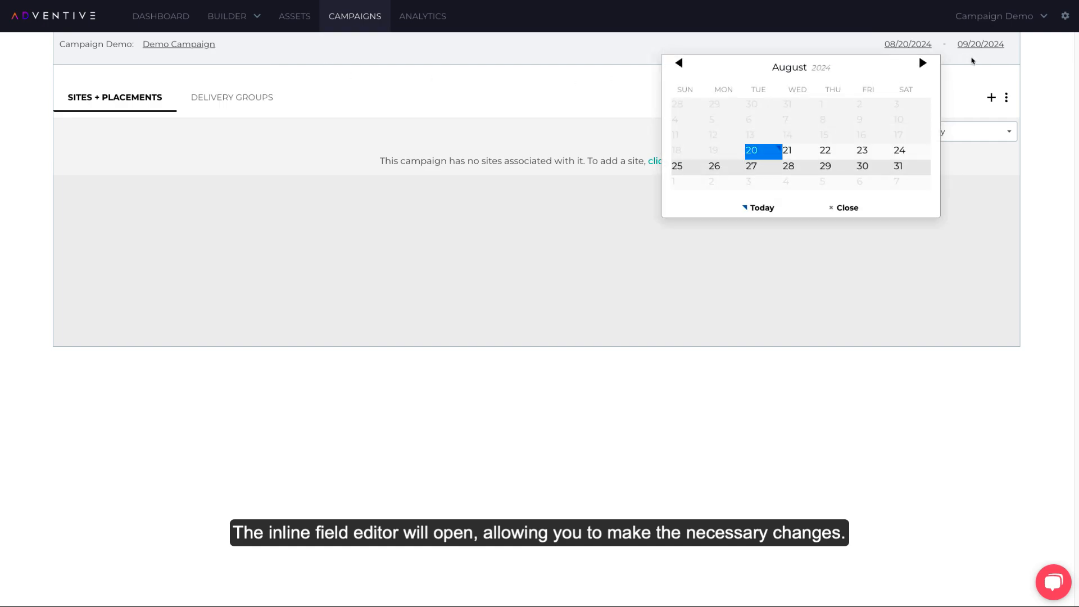
{"action": "left_click", "coordinate": [976, 59]}
{"action": "left_click", "coordinate": [977, 46]}
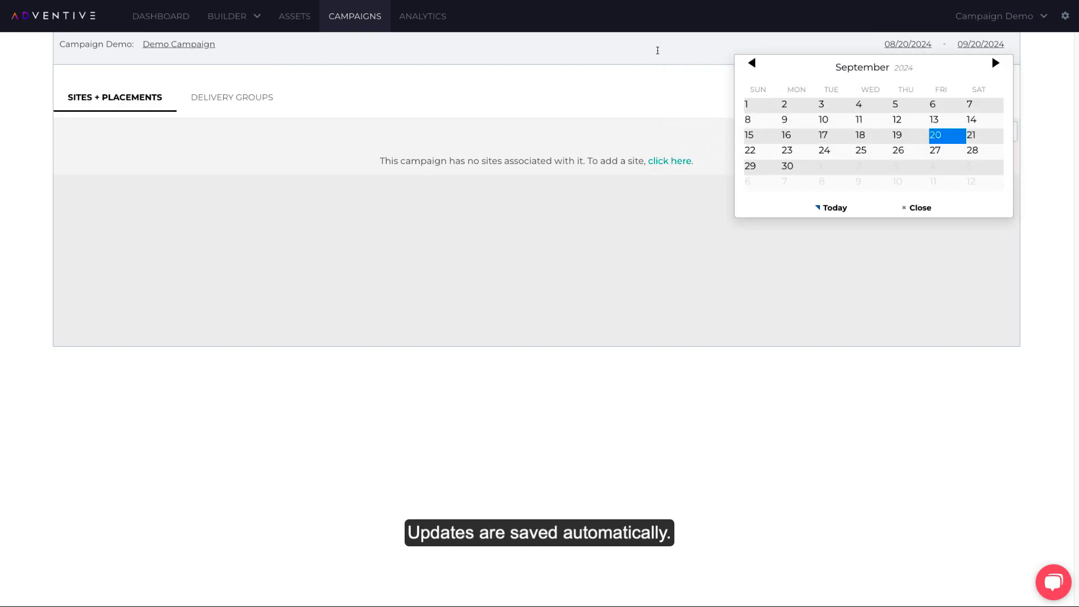
{"action": "left_click", "coordinate": [658, 51]}
{"action": "left_click", "coordinate": [565, 97]}
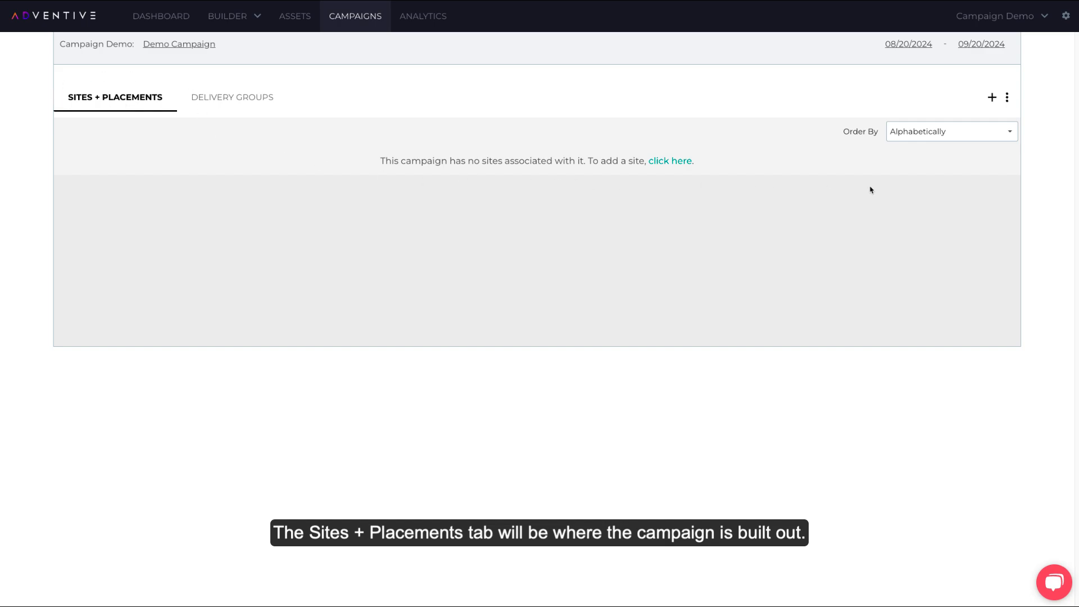
Open the form for creating a delivery group in the campaign and view its algorithm choices
{"action": "left_click", "coordinate": [254, 96]}
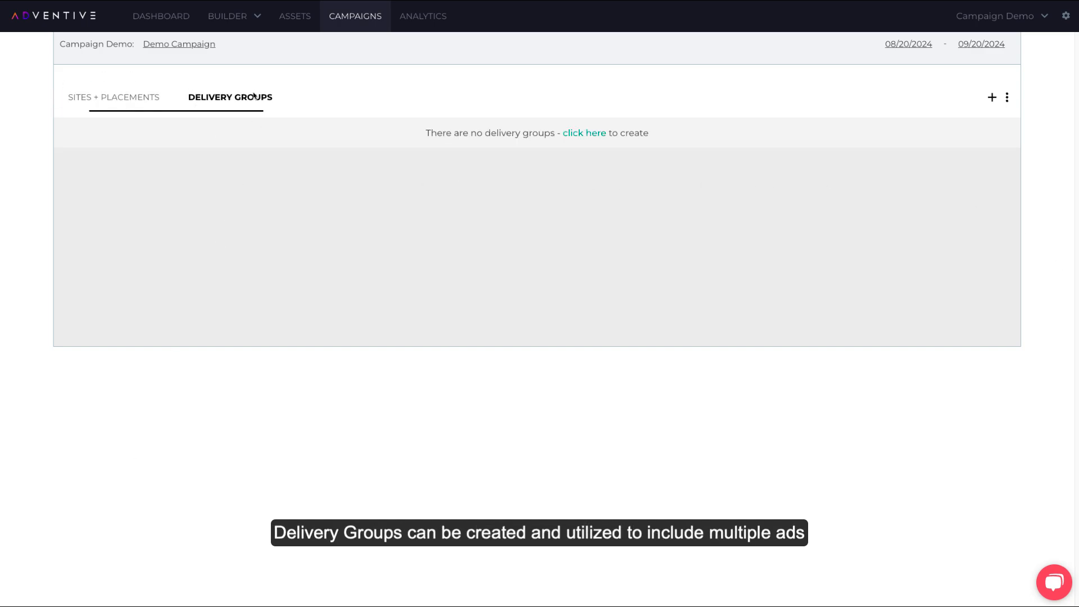
{"action": "left_click", "coordinate": [596, 134]}
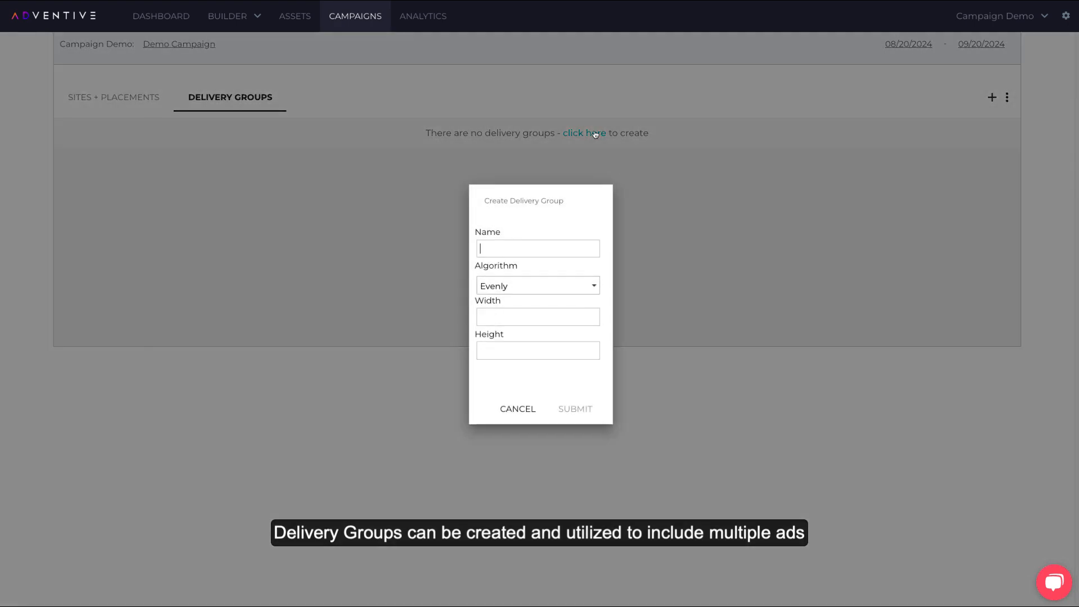
{"action": "left_click", "coordinate": [561, 287]}
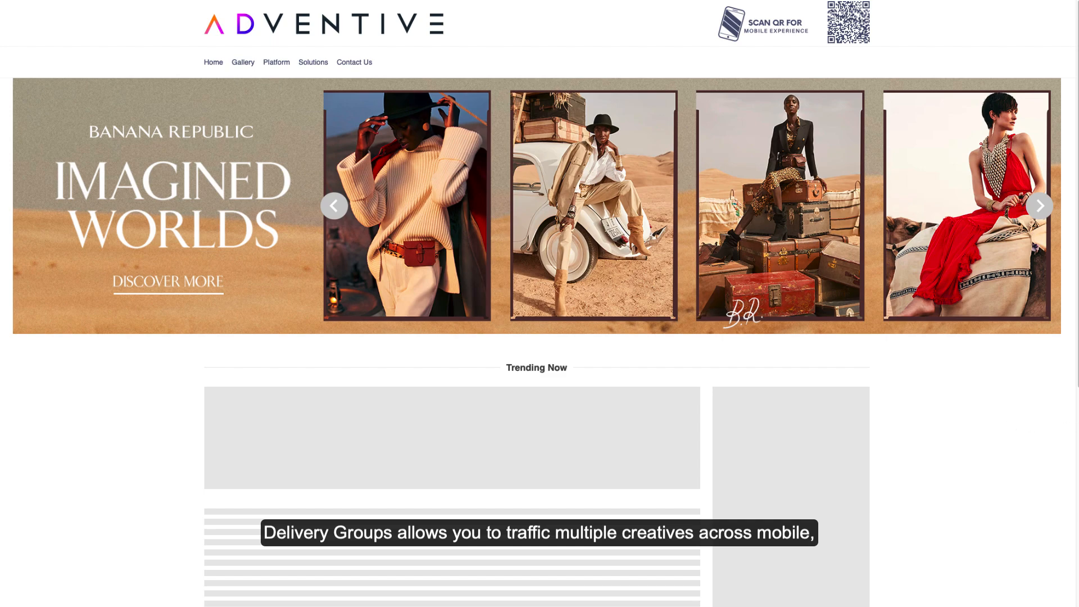
Narrow the ad preview's browser window to about half the screen width and widen it again to check the responsive layout
{"action": "left_click_drag", "start_coordinate": [1076, 422], "coordinate": [487, 409]}
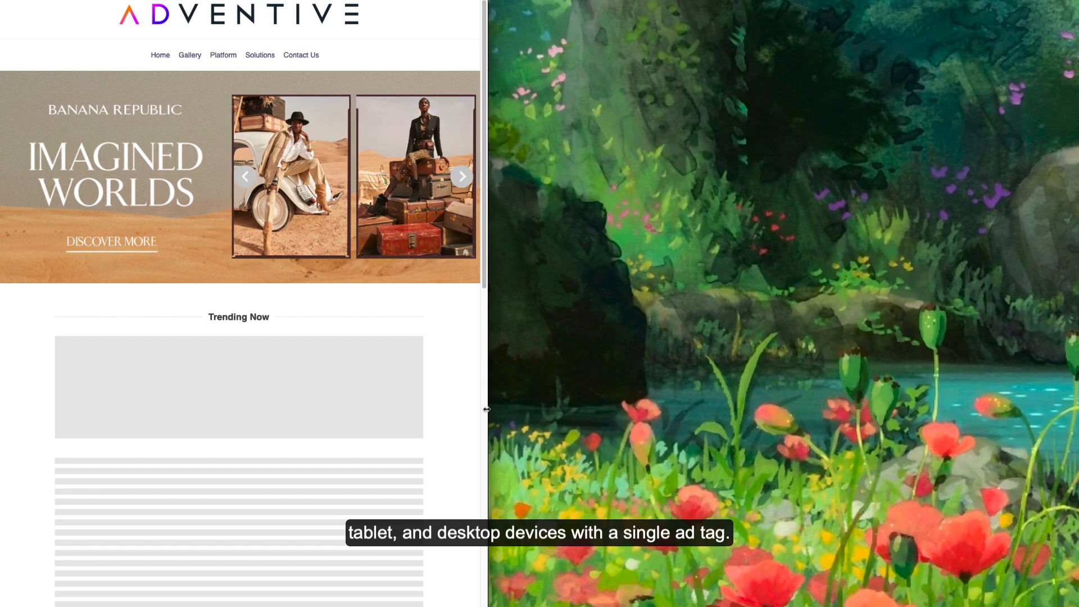
{"action": "left_click_drag", "start_coordinate": [487, 409], "coordinate": [1078, 508]}
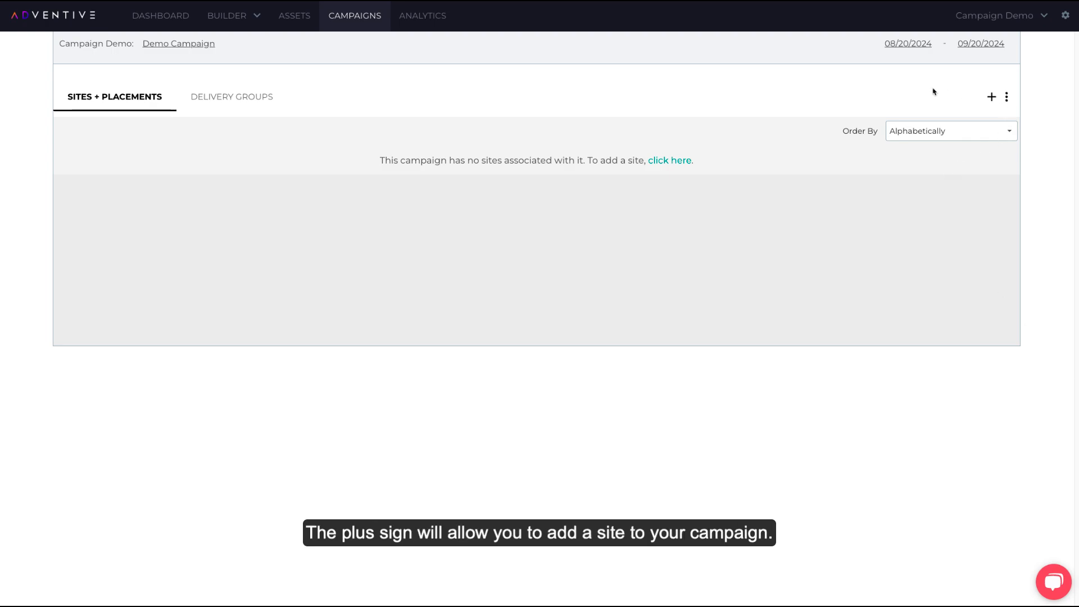
Add the existing site adventive.com to the campaign
{"action": "left_click", "coordinate": [992, 98]}
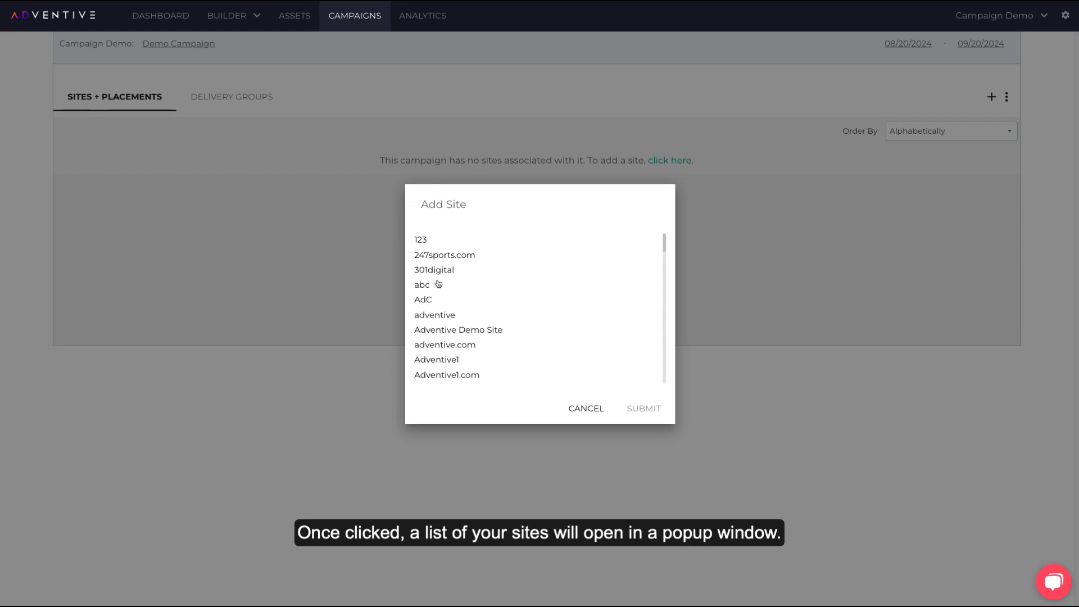
{"action": "scroll", "coordinate": [484, 337], "scroll_direction": "down", "scroll_amount": 15}
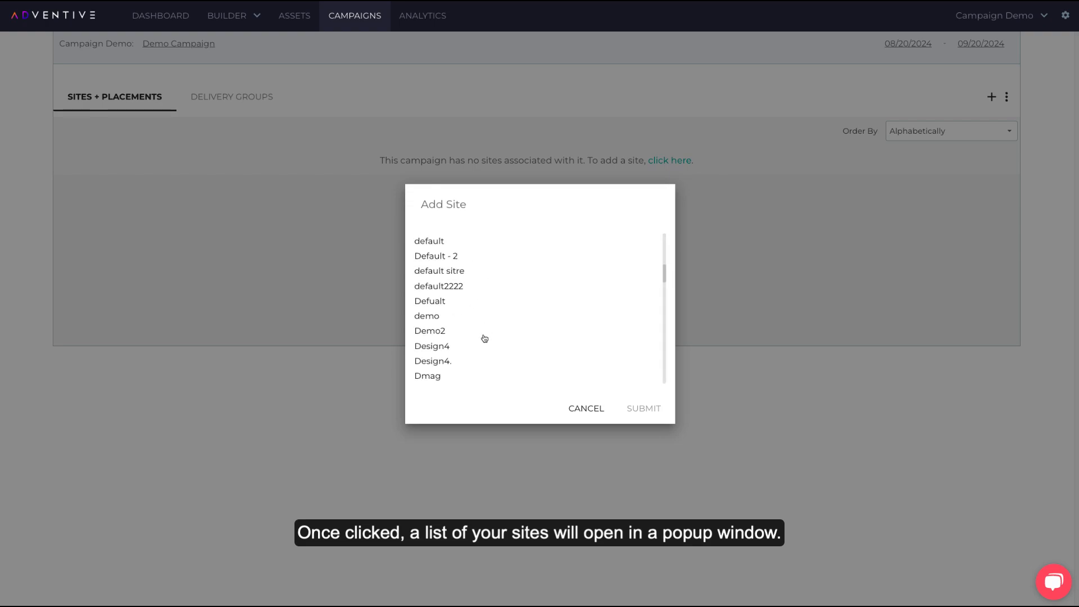
{"action": "scroll", "coordinate": [484, 337], "scroll_direction": "down", "scroll_amount": 20}
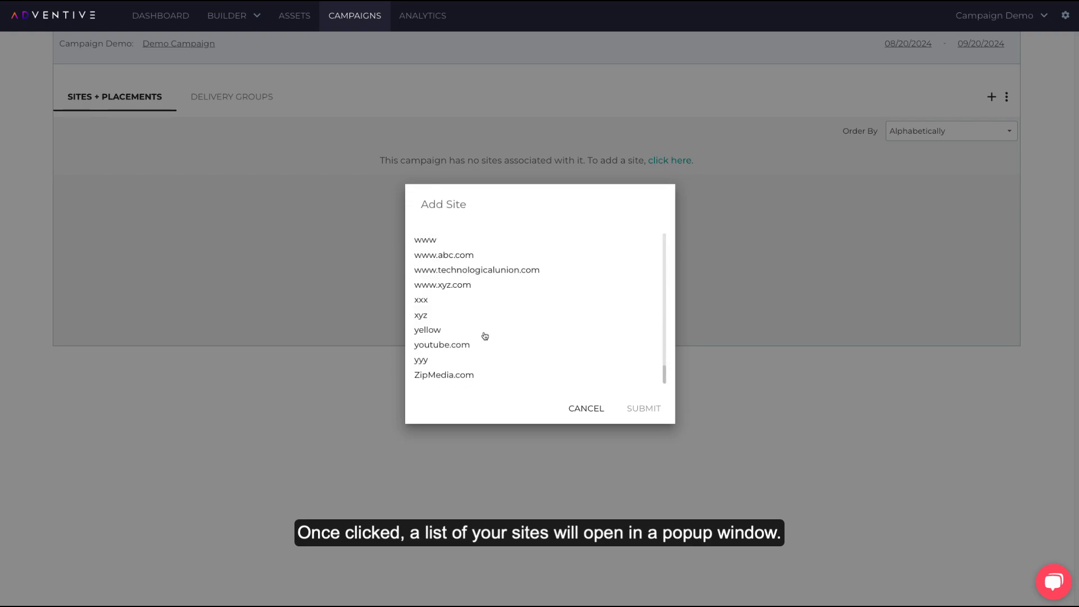
{"action": "scroll", "coordinate": [485, 336], "scroll_direction": "up", "scroll_amount": 20}
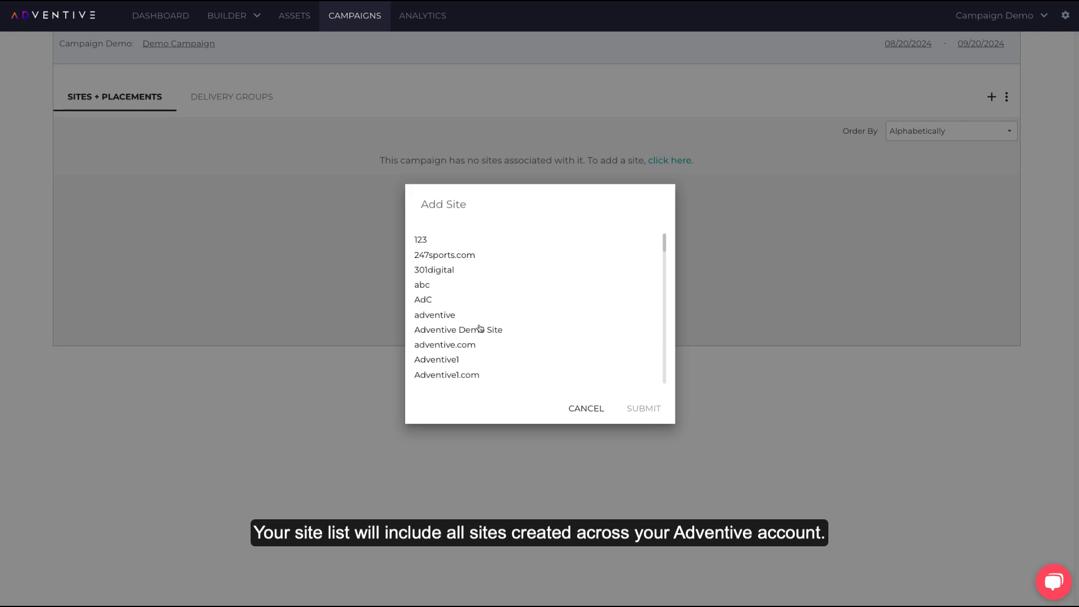
{"action": "left_click", "coordinate": [462, 347]}
{"action": "left_click", "coordinate": [648, 410]}
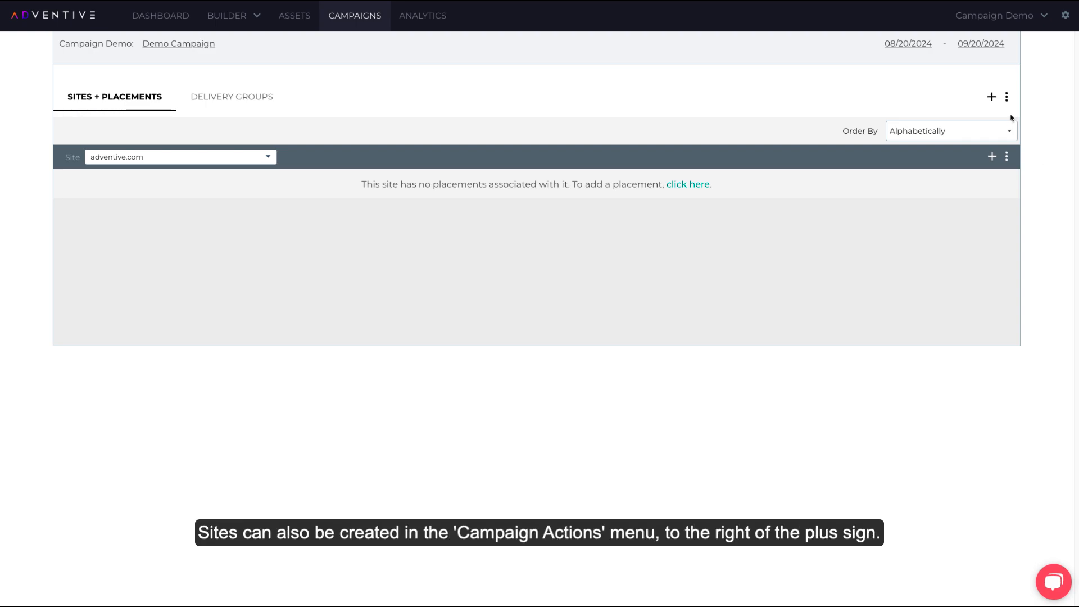
Open the form for creating a new site from the campaign actions and go through its entry fields
{"action": "left_click", "coordinate": [1006, 98]}
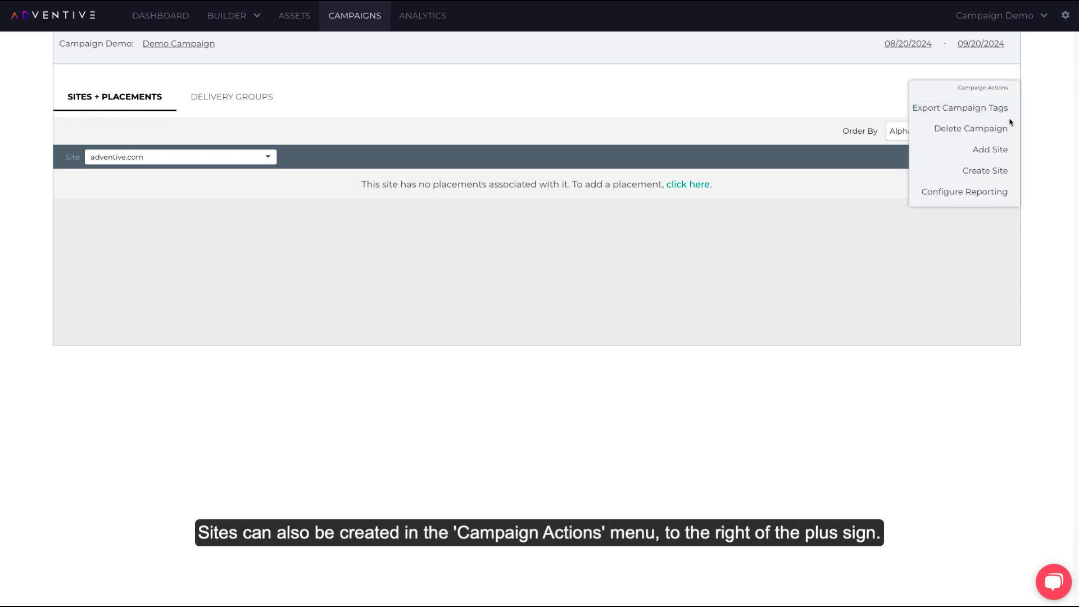
{"action": "left_click", "coordinate": [1002, 172]}
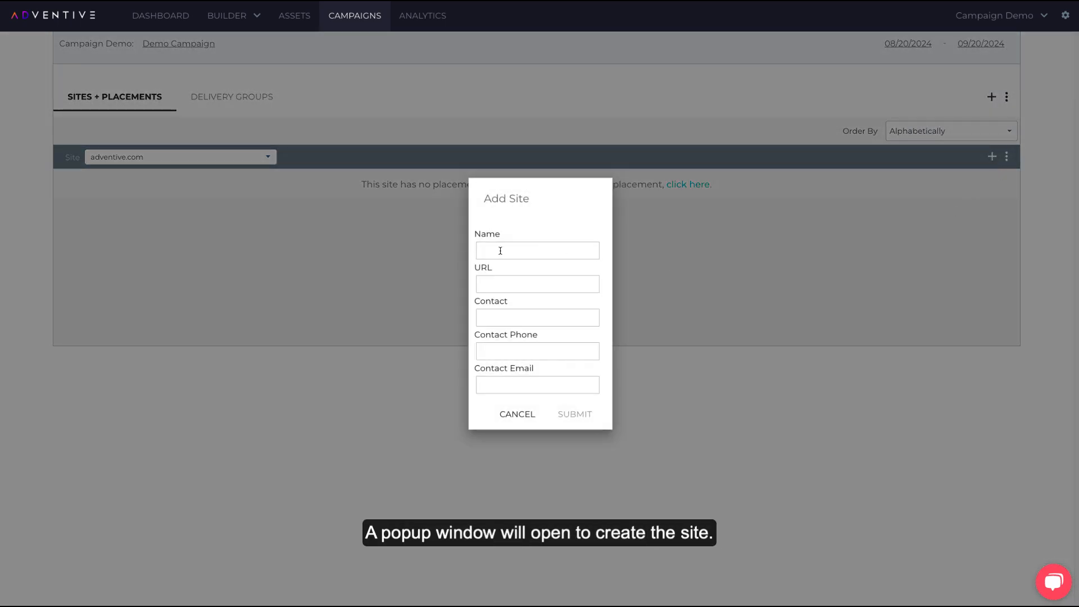
{"action": "left_click", "coordinate": [501, 250]}
{"action": "left_click", "coordinate": [494, 290]}
{"action": "left_click", "coordinate": [489, 351]}
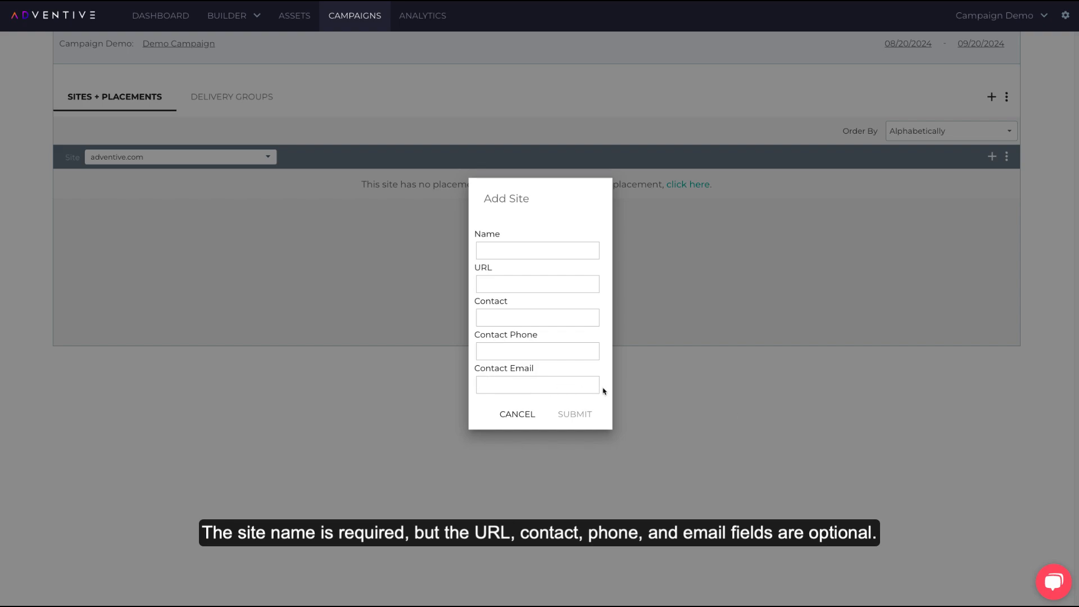
{"action": "key", "text": "Tab"}
Name the new site gallery.adventive.com and submit it to the campaign
{"action": "left_click", "coordinate": [496, 248]}
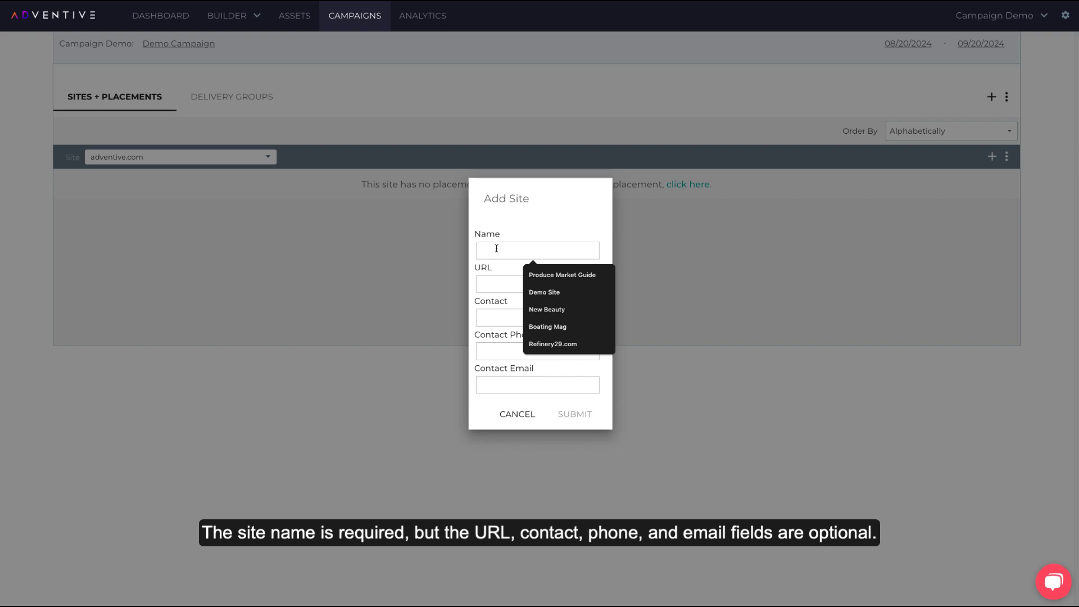
{"action": "type", "text": "https://gallery.adventive.com/"}
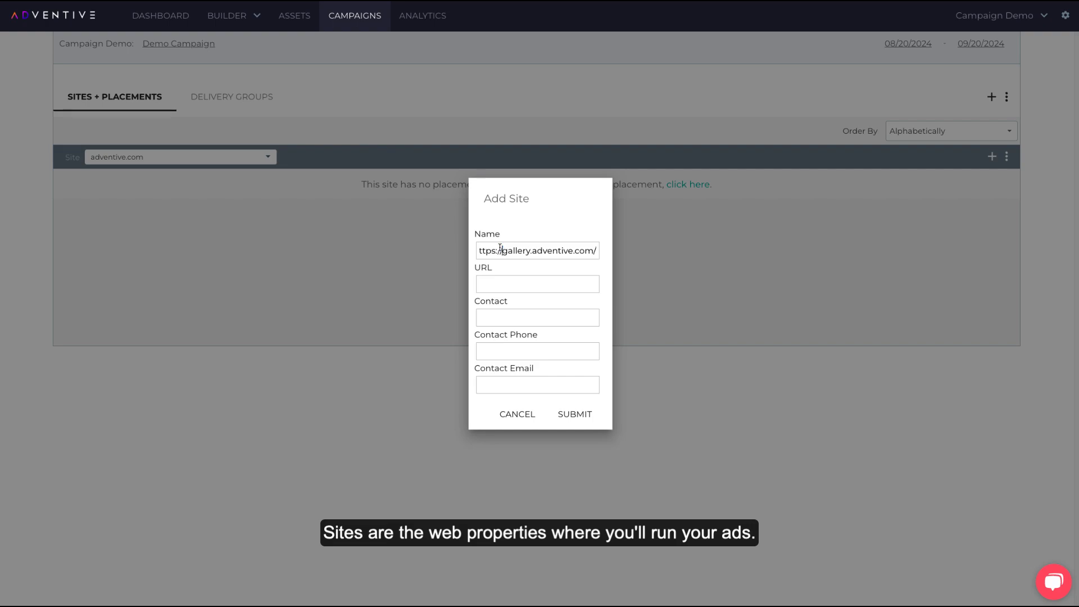
{"action": "left_click_drag", "start_coordinate": [503, 250], "coordinate": [428, 249]}
{"action": "key", "text": "BackSpace"}
{"action": "left_click", "coordinate": [595, 250]}
{"action": "key", "text": "BackSpace"}
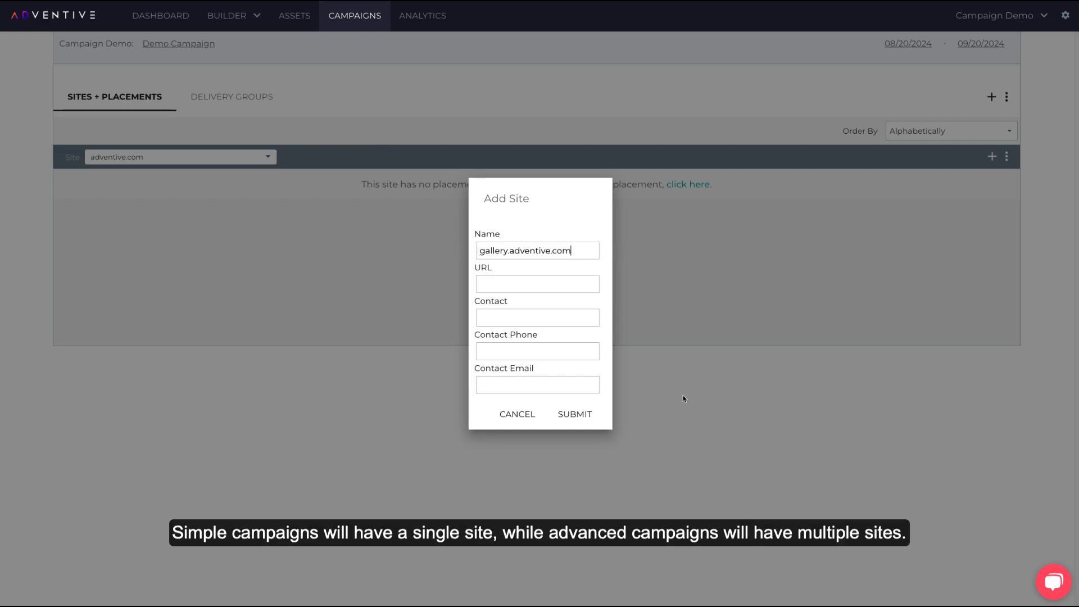
{"action": "left_click", "coordinate": [578, 415]}
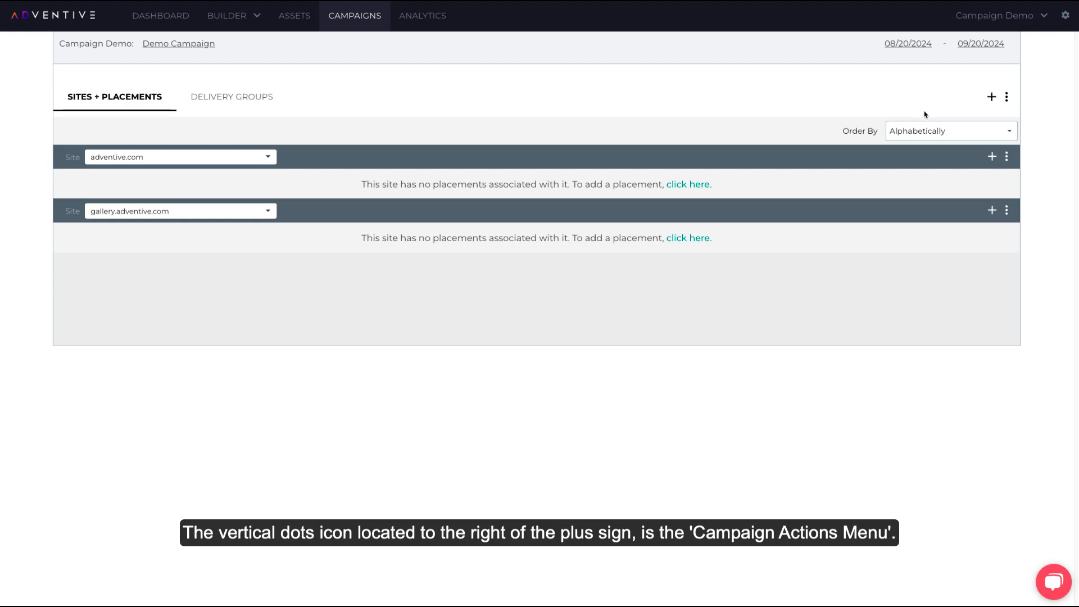
Review the available campaign actions and the report scheduler's settings, and cancel the scheduler
{"action": "left_click", "coordinate": [1006, 99]}
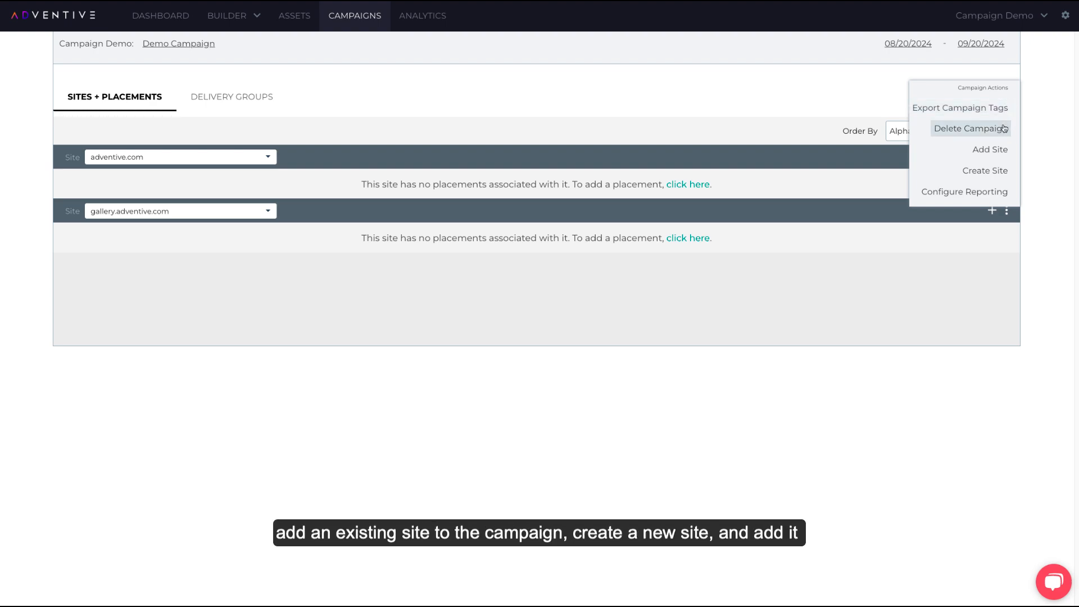
{"action": "left_click", "coordinate": [1024, 195]}
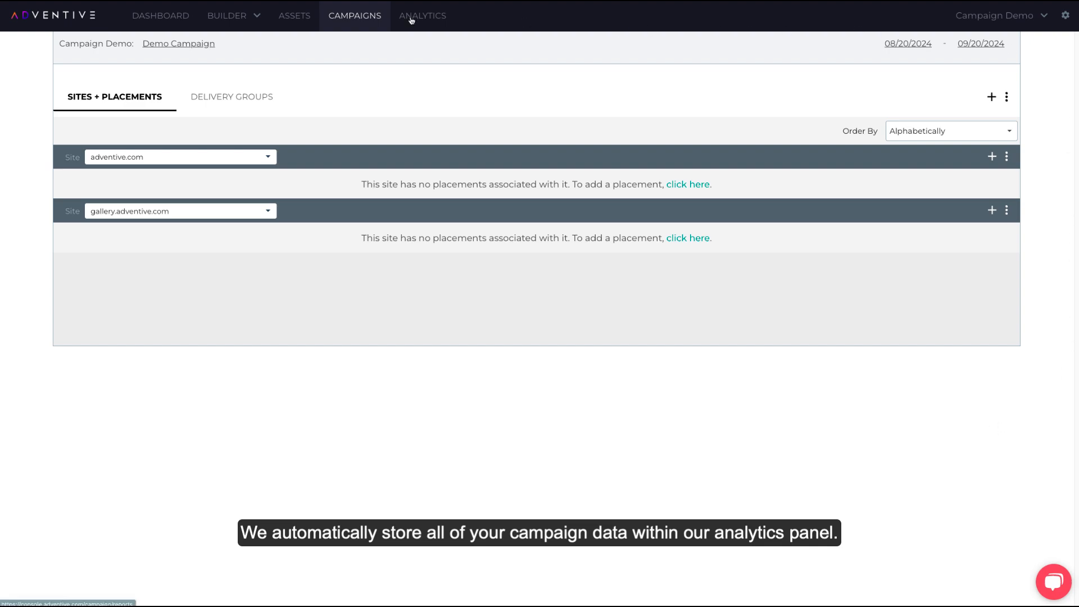
{"action": "left_click", "coordinate": [1007, 100]}
{"action": "left_click", "coordinate": [968, 191]}
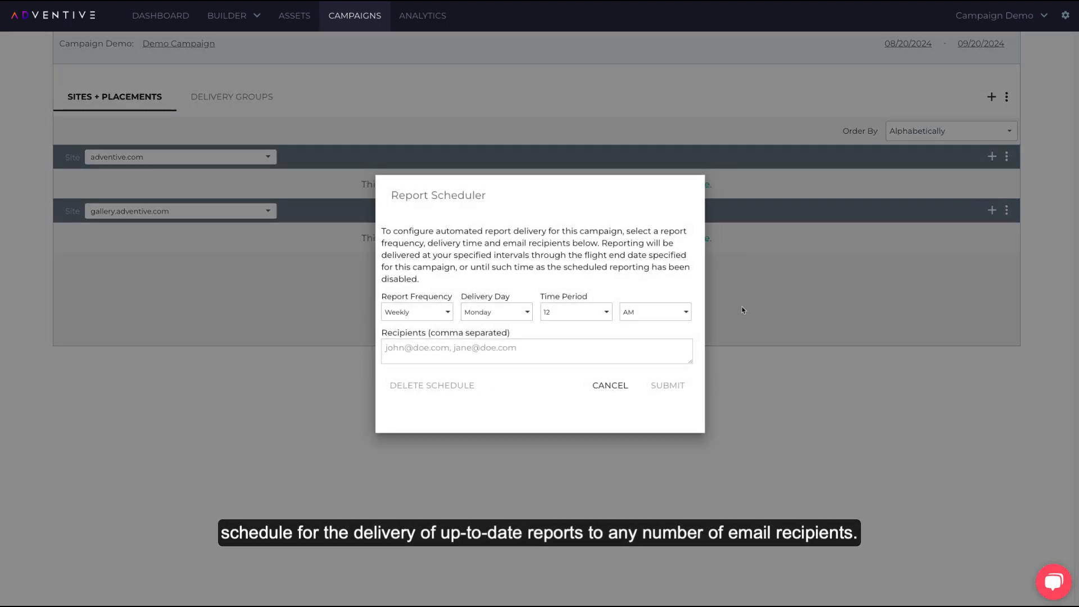
{"action": "left_click", "coordinate": [613, 387]}
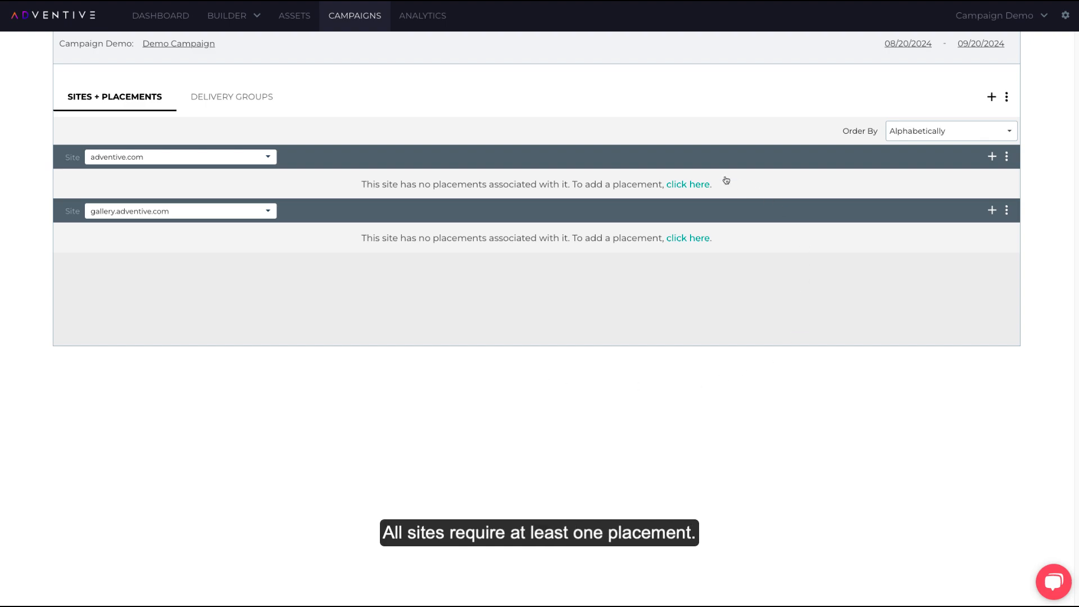
Add a placement to the adventive.com site and name it Demo Placement
{"action": "left_click", "coordinate": [694, 185]}
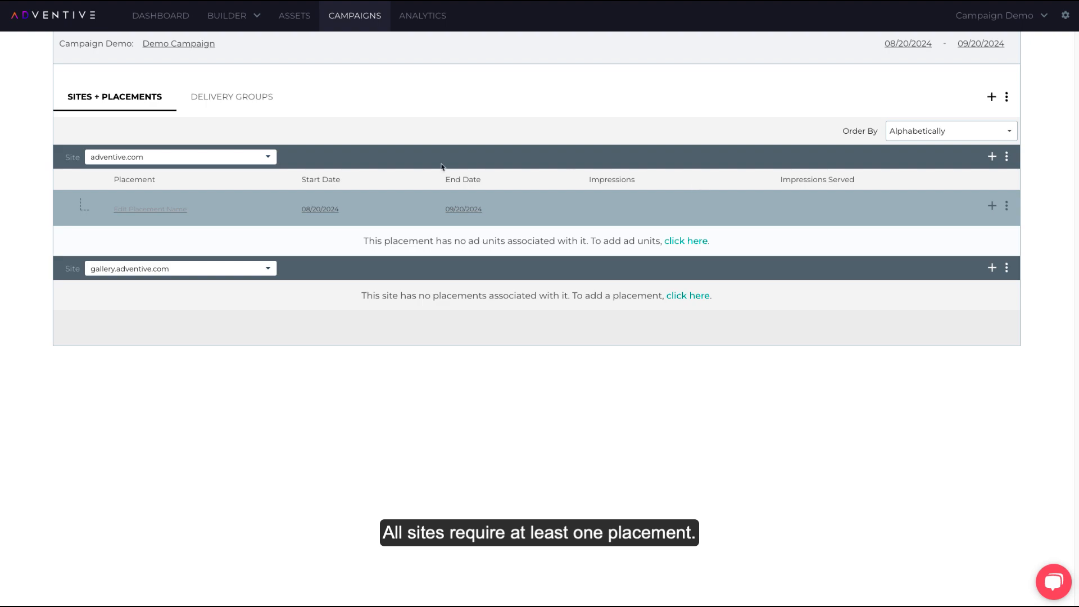
{"action": "left_click", "coordinate": [148, 204]}
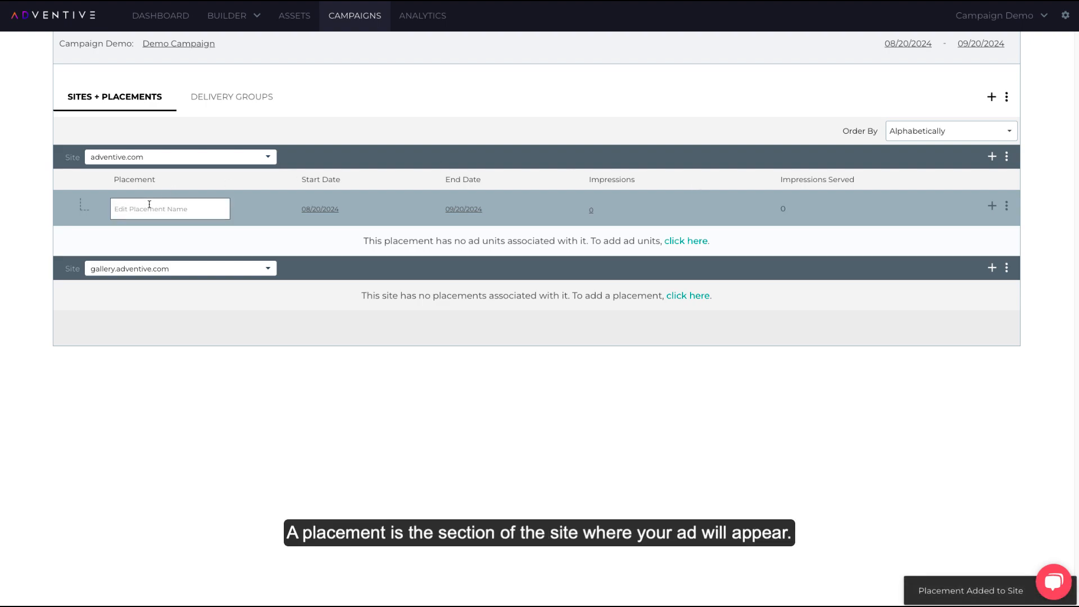
{"action": "type", "text": "Demo"}
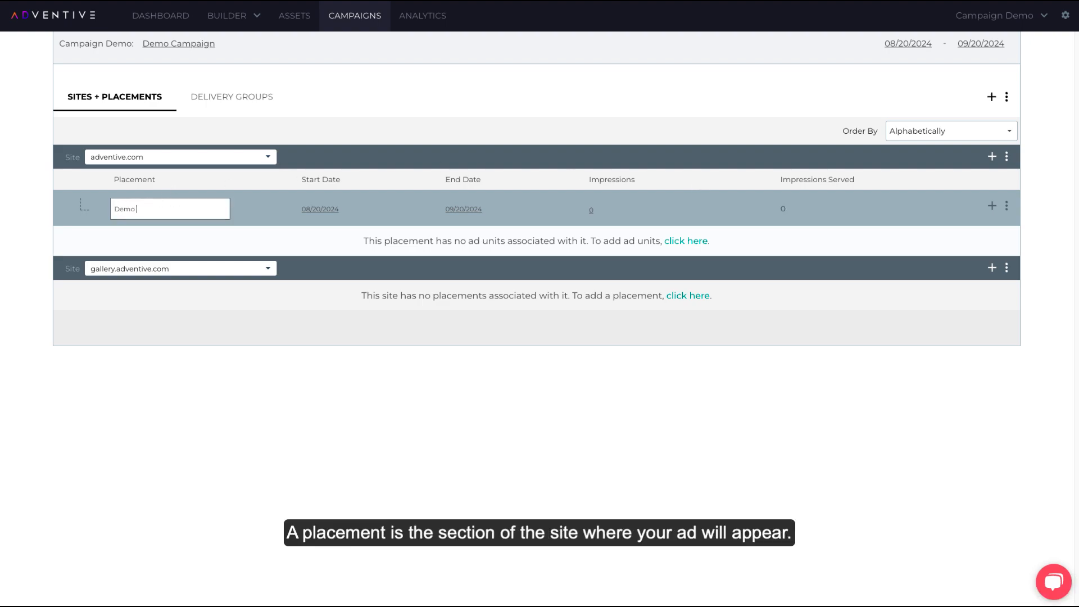
{"action": "type", "text": " Placemennt"}
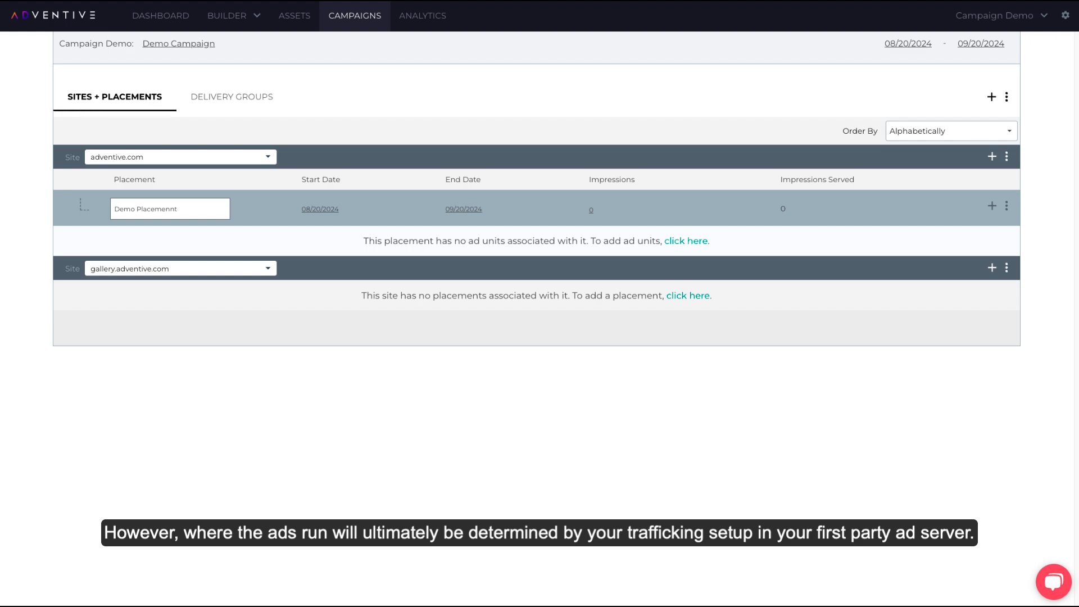
{"action": "key", "text": "Return"}
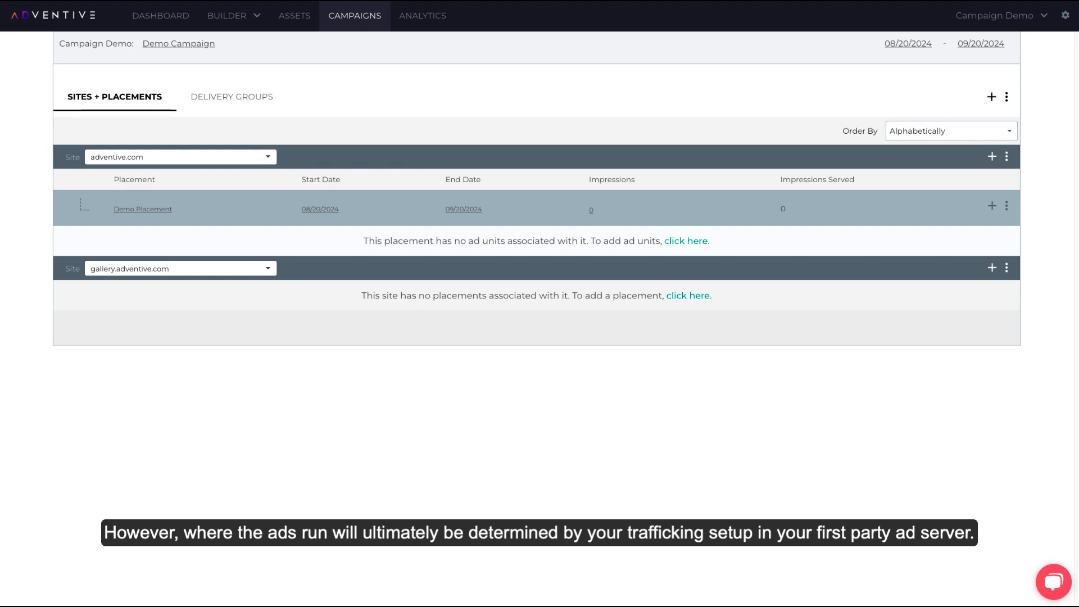
Rename the adventive.com placement as 970x250
{"action": "left_click", "coordinate": [154, 210]}
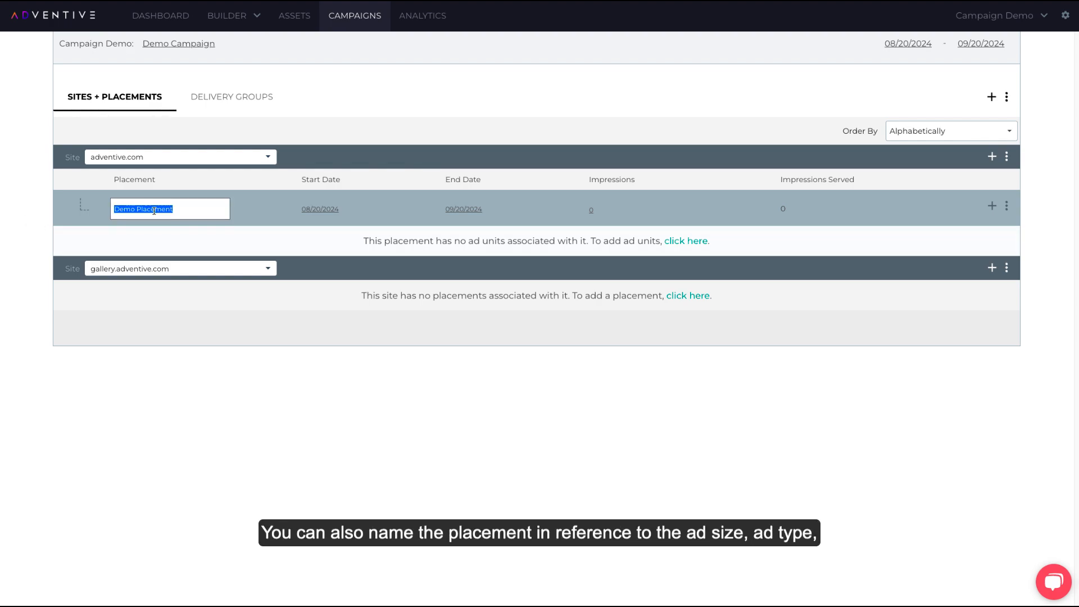
{"action": "type", "text": "970x250"}
{"action": "key", "text": "Return"}
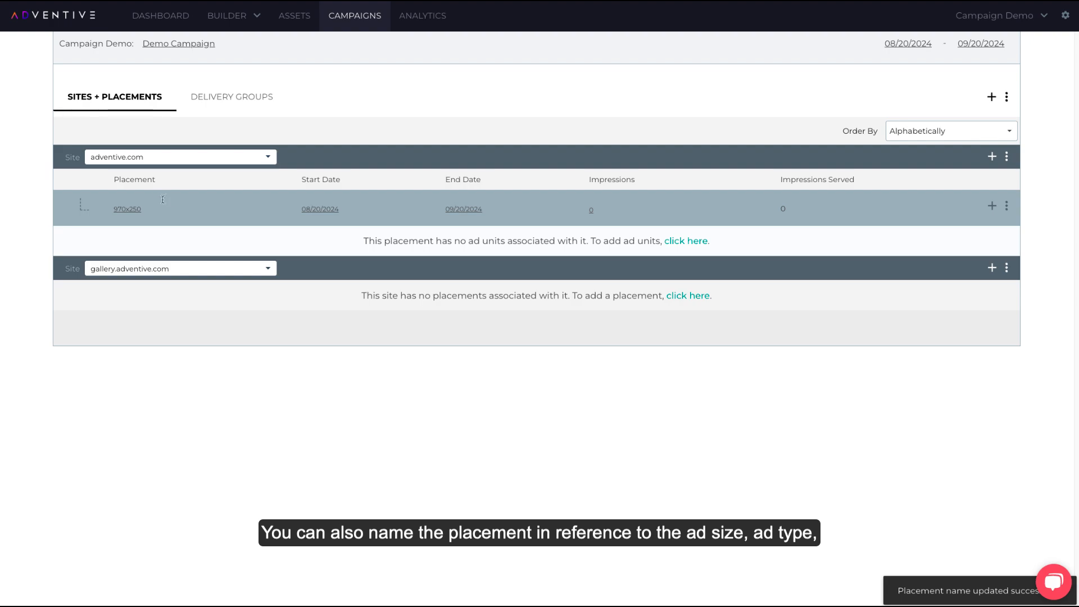
Rename the adventive.com placement as 3D Banner
{"action": "left_click", "coordinate": [126, 209]}
{"action": "type", "text": "3D Ba"}
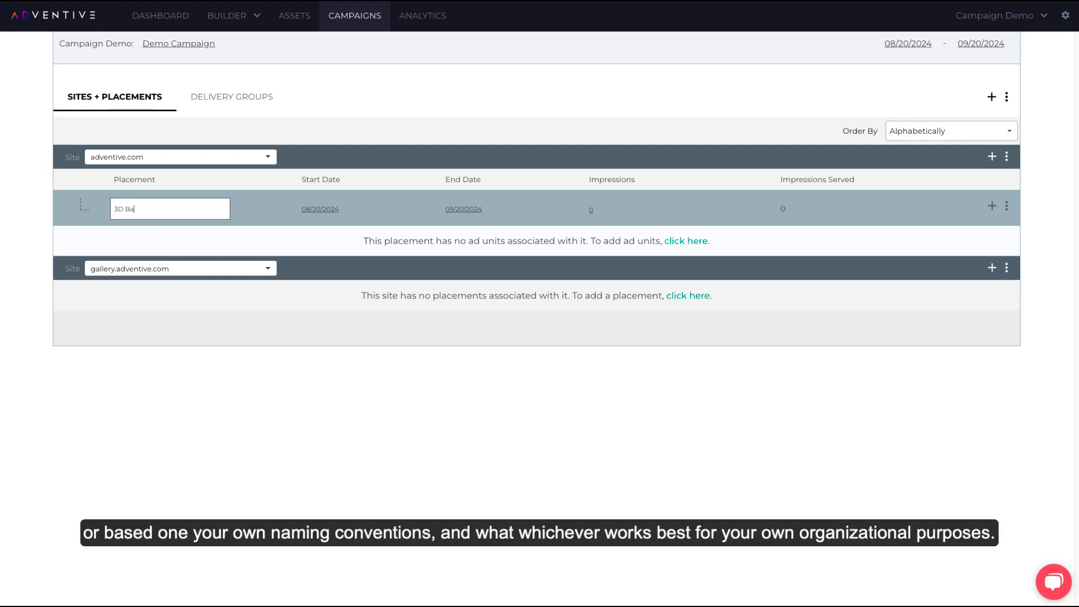
{"action": "type", "text": "nner"}
{"action": "left_click", "coordinate": [35, 208]}
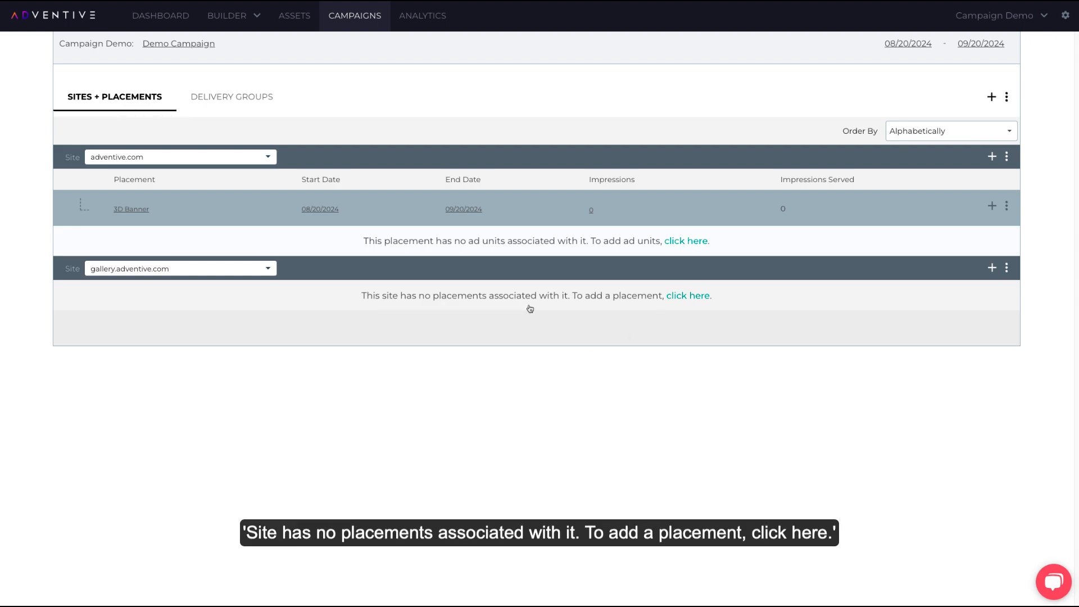
Add a placement to the gallery.adventive.com site and name it Interscroller
{"action": "left_click", "coordinate": [686, 297]}
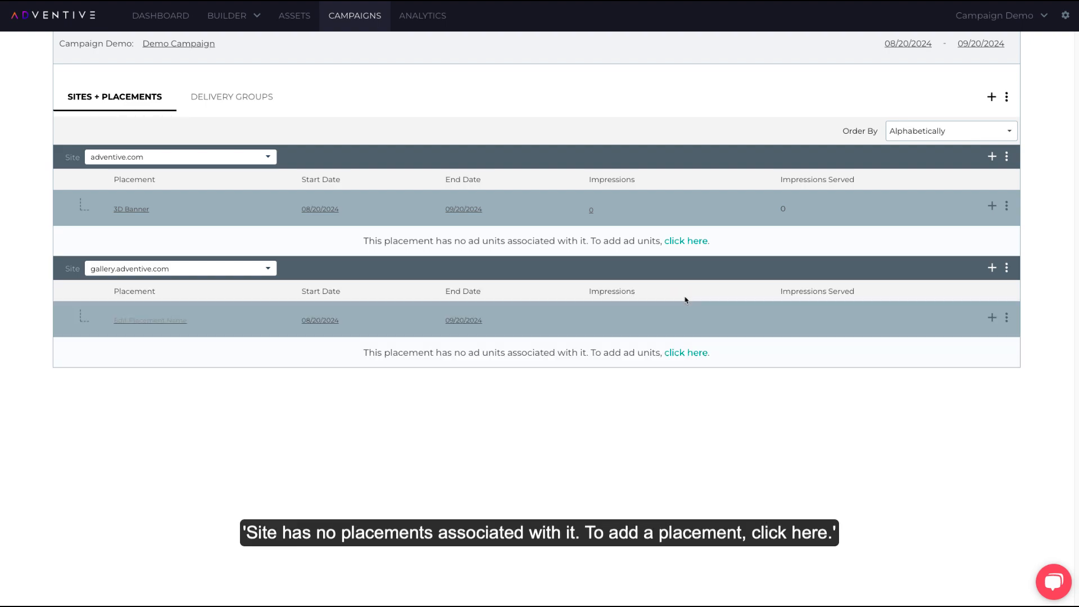
{"action": "left_click", "coordinate": [168, 328]}
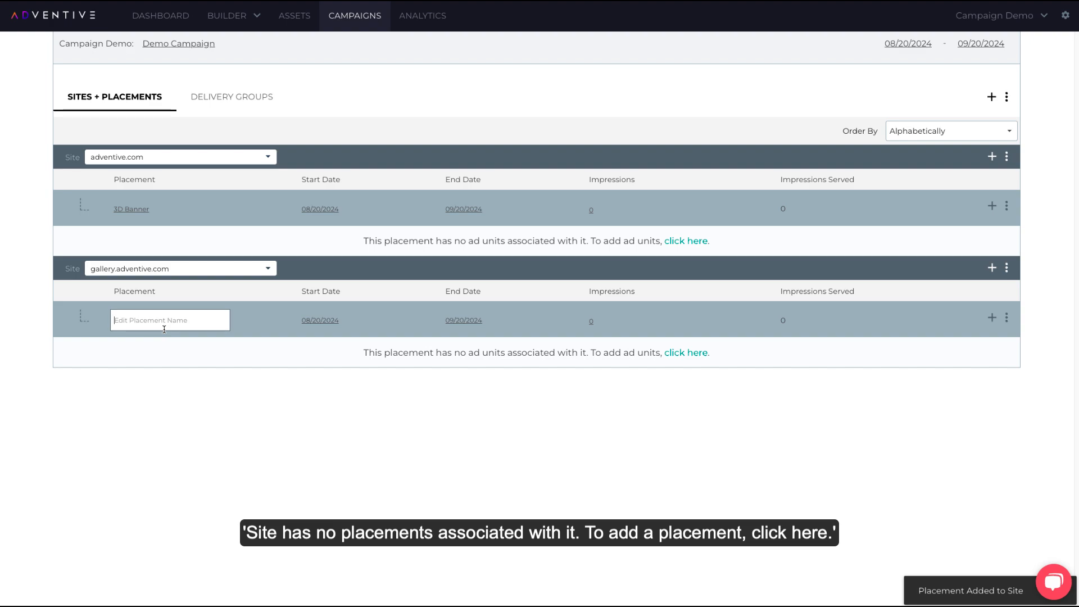
{"action": "type", "text": "Interscrolle"}
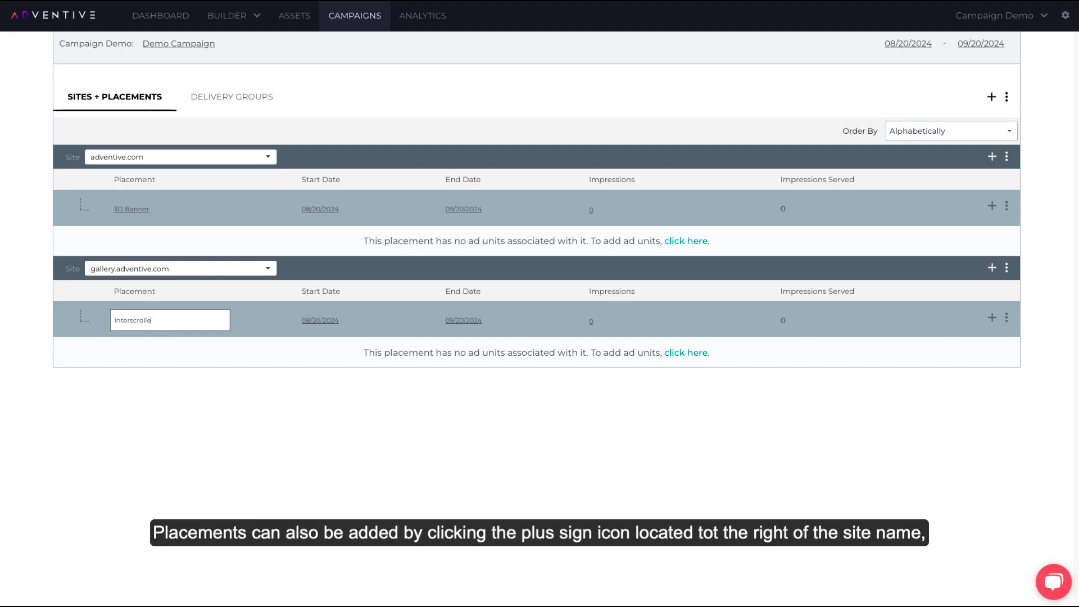
{"action": "type", "text": "r"}
{"action": "key", "text": "Return"}
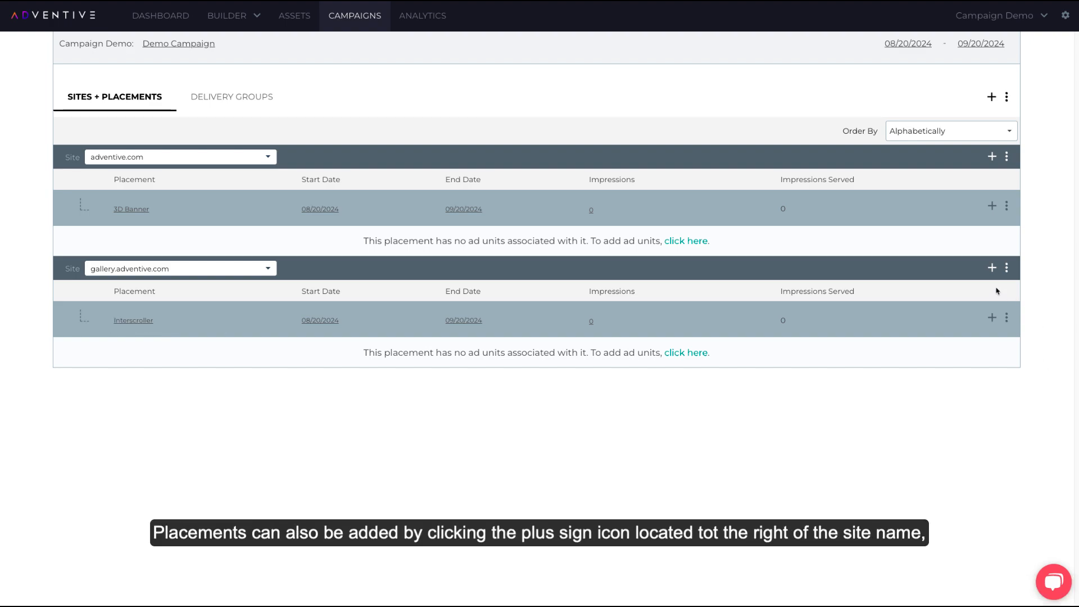
Add another placement to the gallery.adventive.com site and name it Cube
{"action": "left_click", "coordinate": [993, 268]}
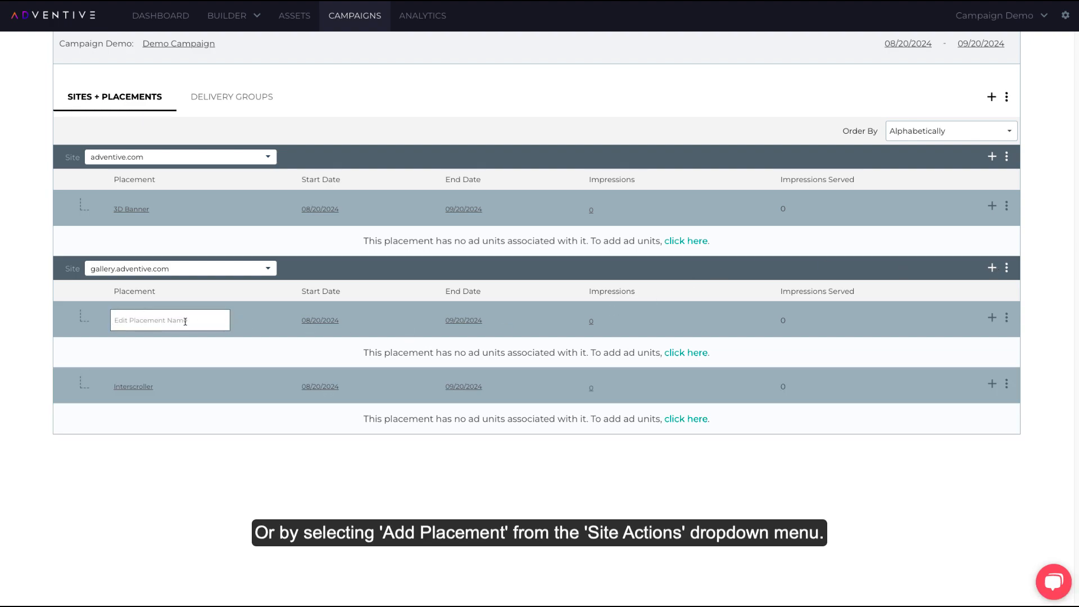
{"action": "type", "text": "Cube"}
{"action": "key", "text": "Return"}
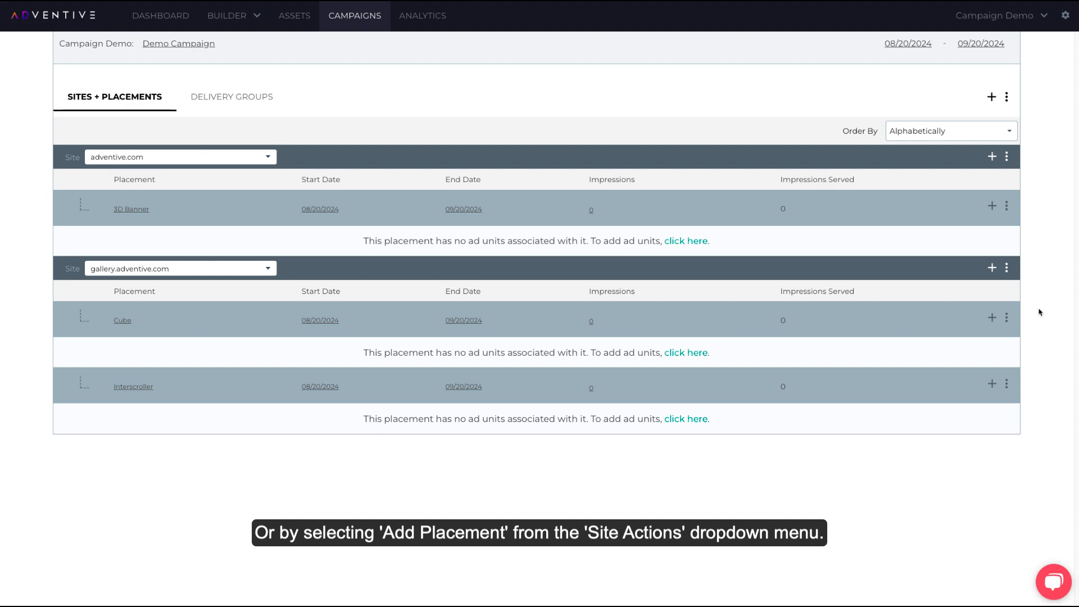
Use the site actions of gallery.adventive.com to add a further placement named Pushdown
{"action": "left_click", "coordinate": [1007, 272]}
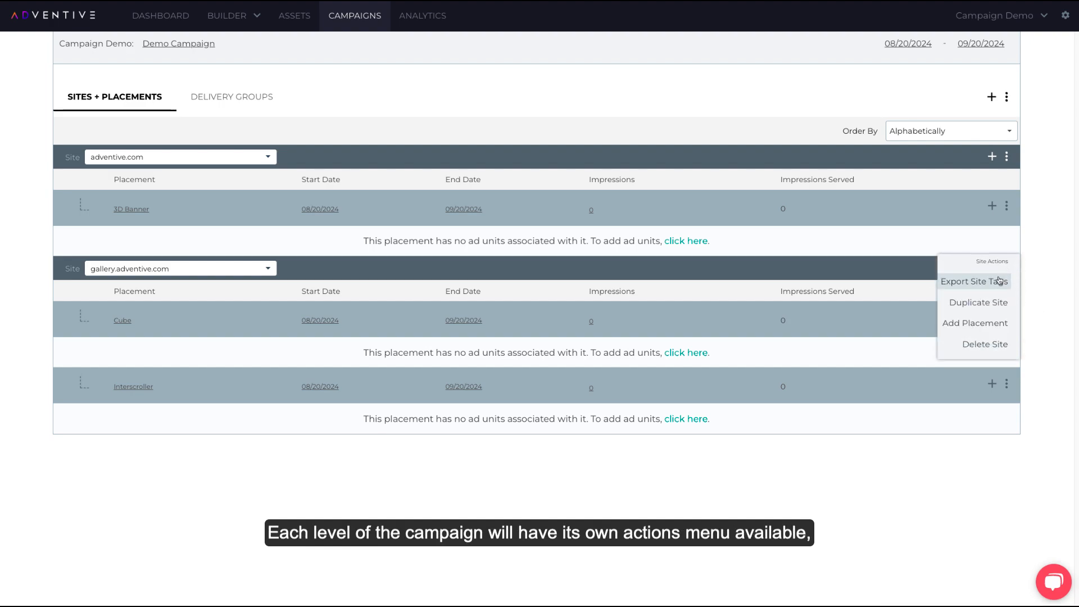
{"action": "left_click", "coordinate": [990, 329]}
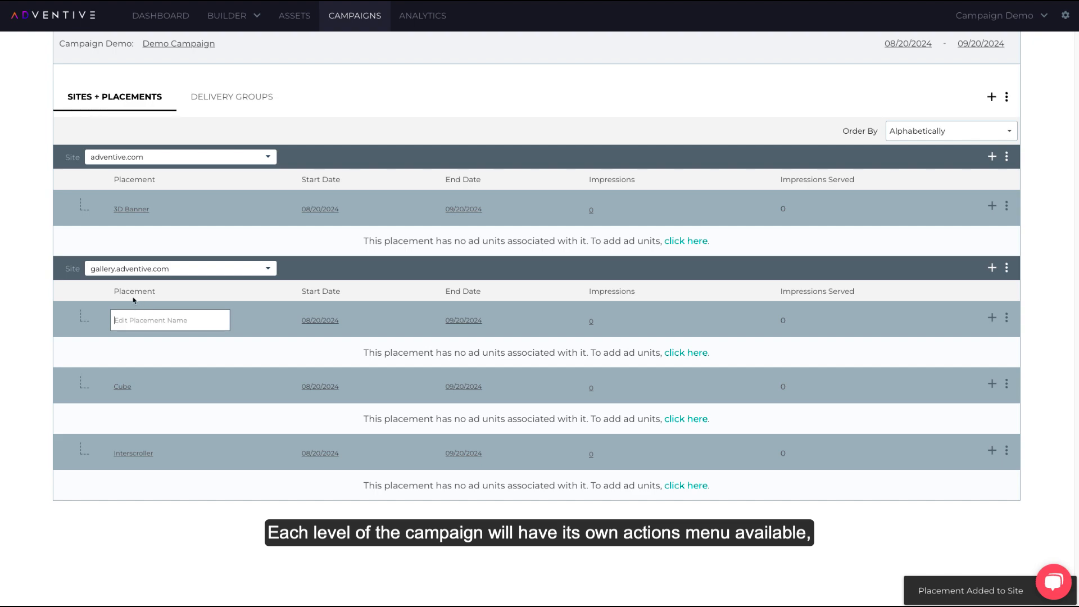
{"action": "type", "text": "Pushdown"}
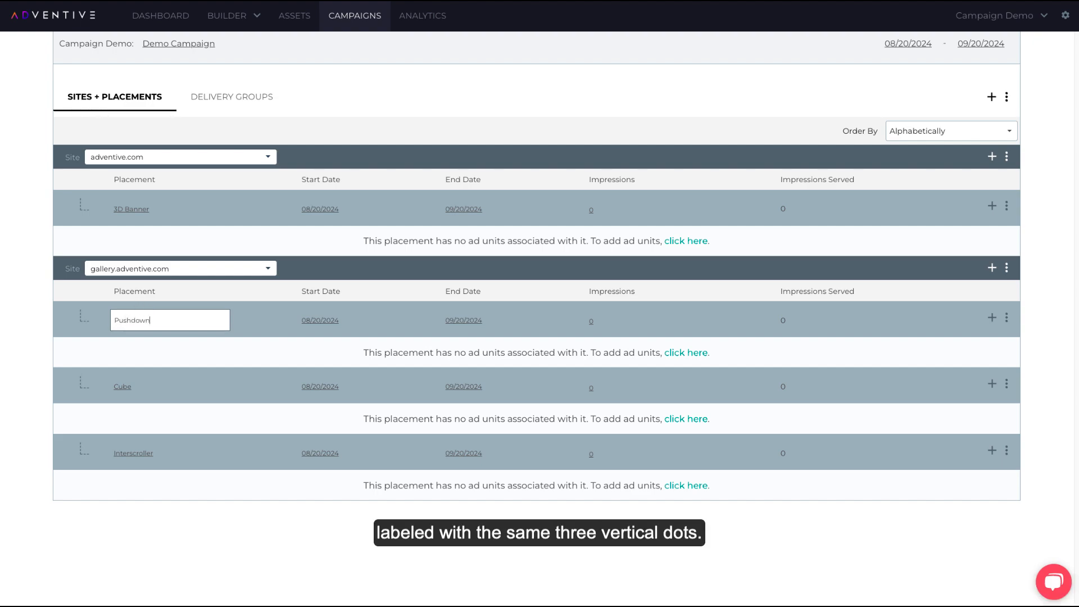
{"action": "key", "text": "Return"}
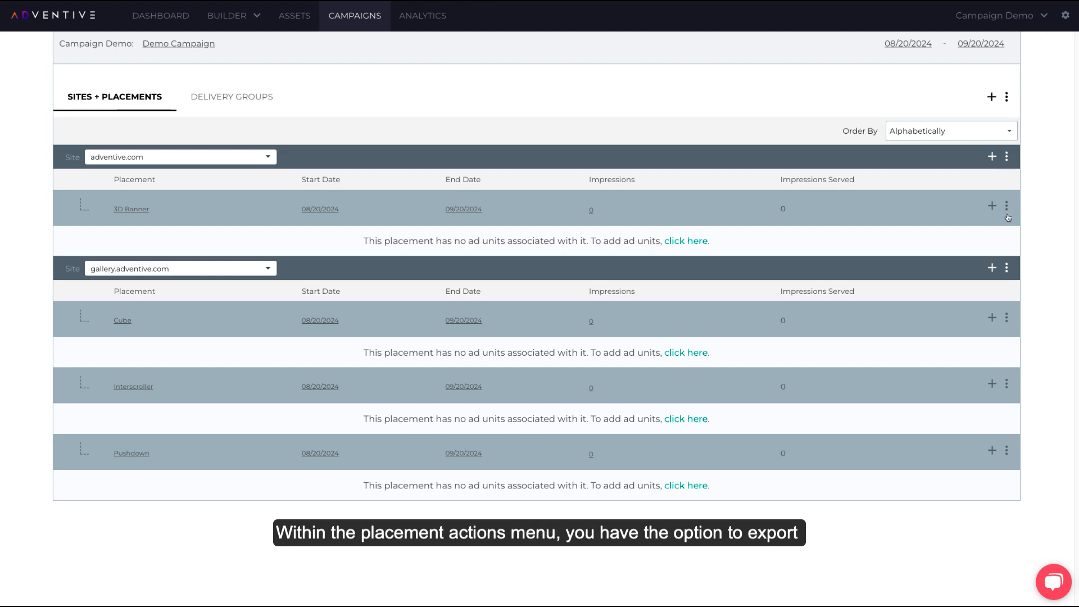
Review the actions available for the Cube placement, and open its name for editing
{"action": "left_click", "coordinate": [1007, 319]}
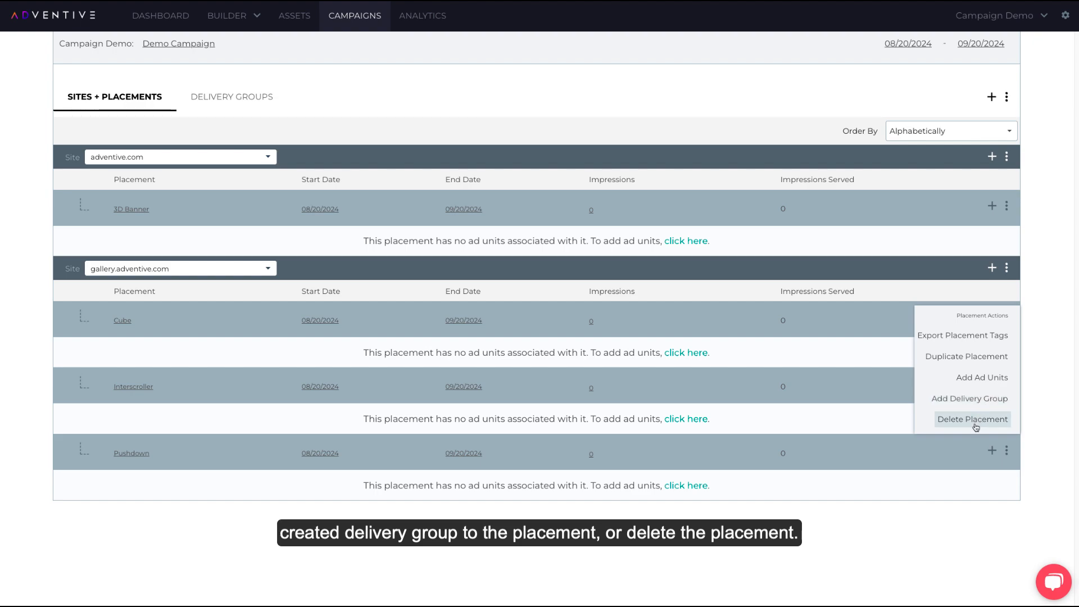
{"action": "left_click", "coordinate": [1019, 425]}
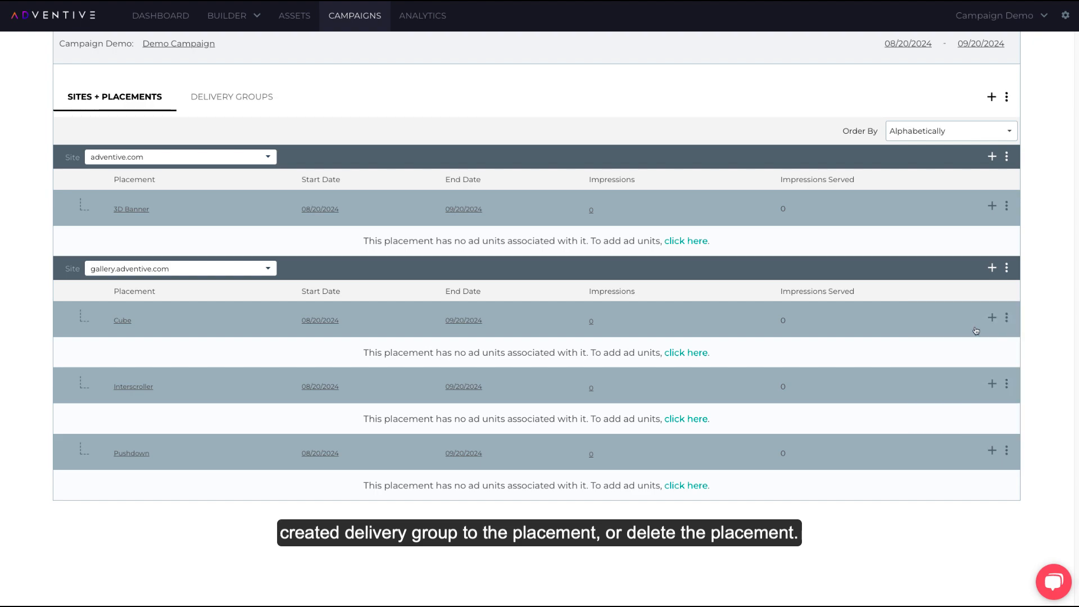
{"action": "left_click", "coordinate": [118, 321]}
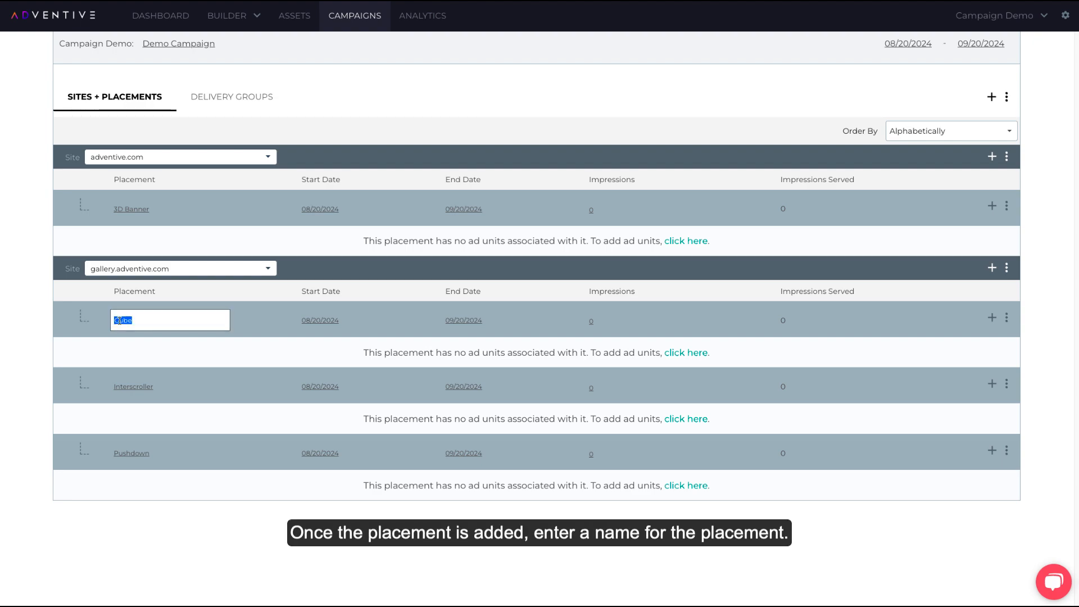
{"action": "left_click", "coordinate": [249, 322]}
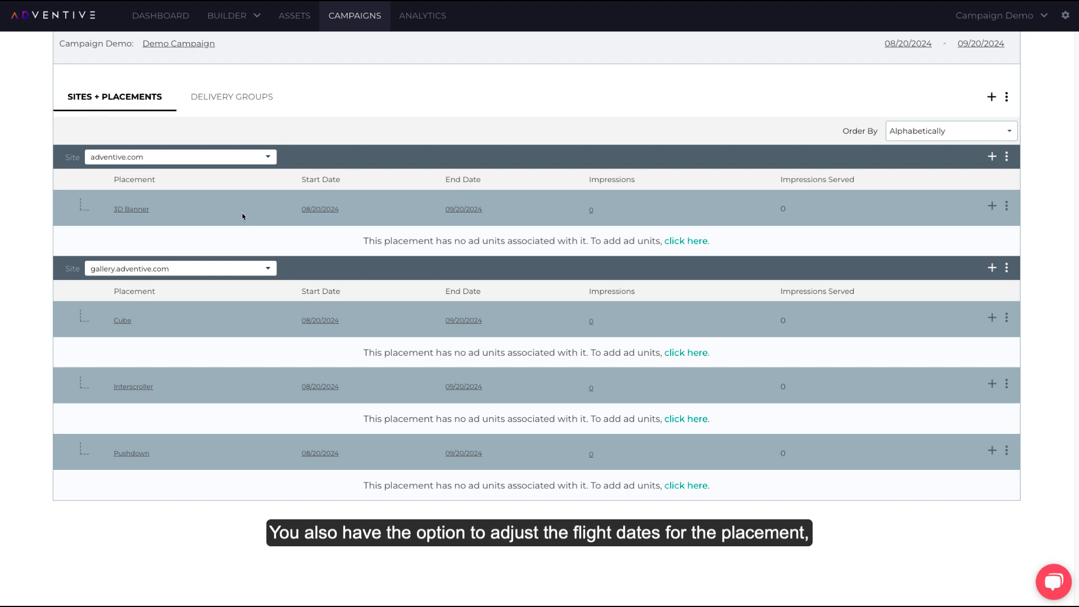
Set the 3D Banner placement's flight dates to start on 08/21/2024 and end on 09/30/2024
{"action": "left_click", "coordinate": [321, 210]}
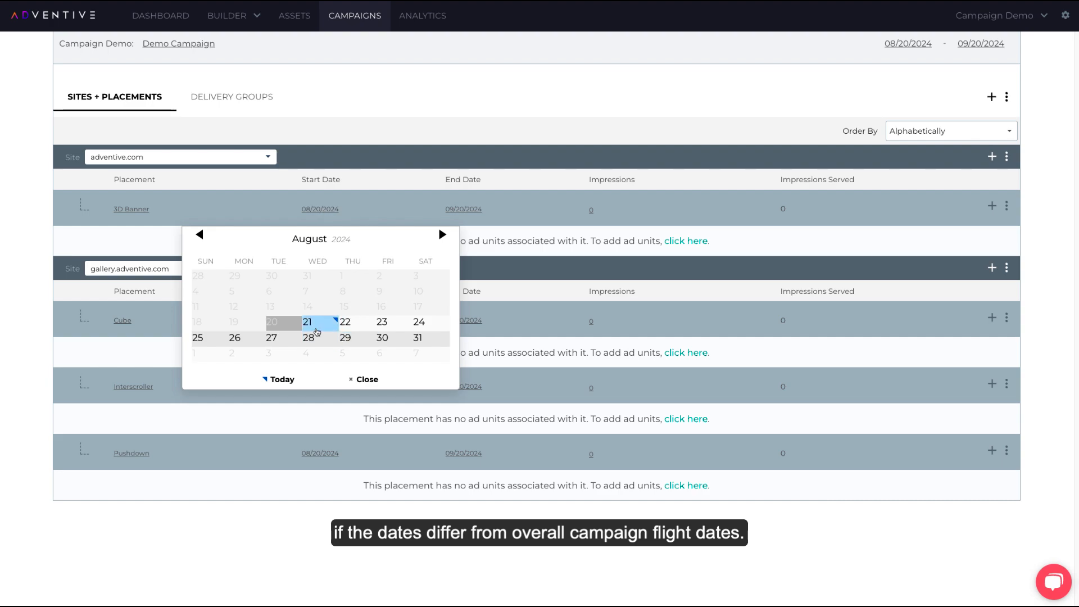
{"action": "left_click", "coordinate": [318, 328]}
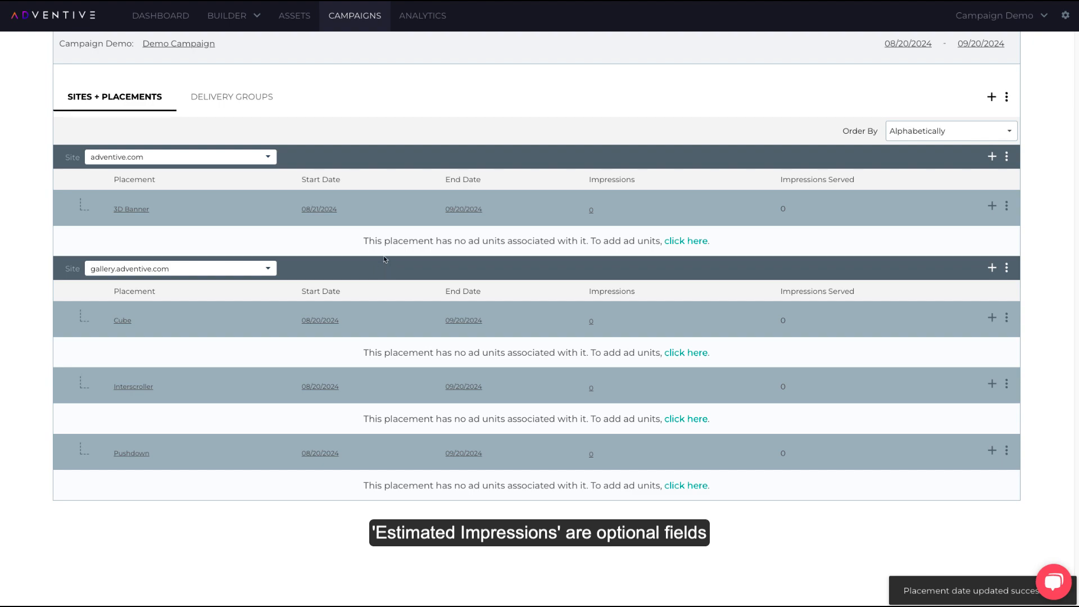
{"action": "left_click", "coordinate": [458, 209]}
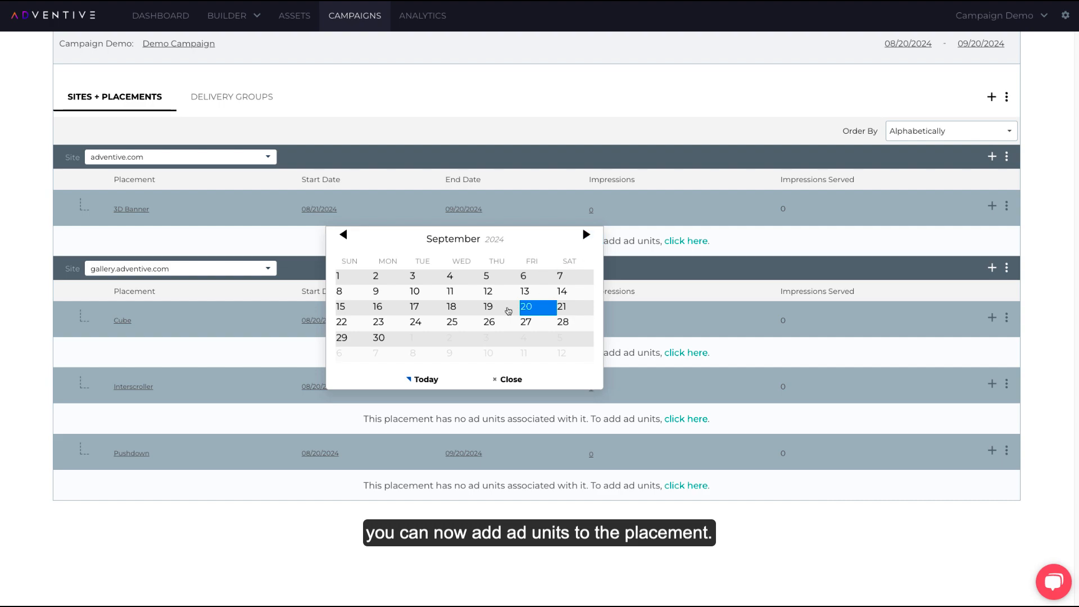
{"action": "left_click", "coordinate": [380, 338]}
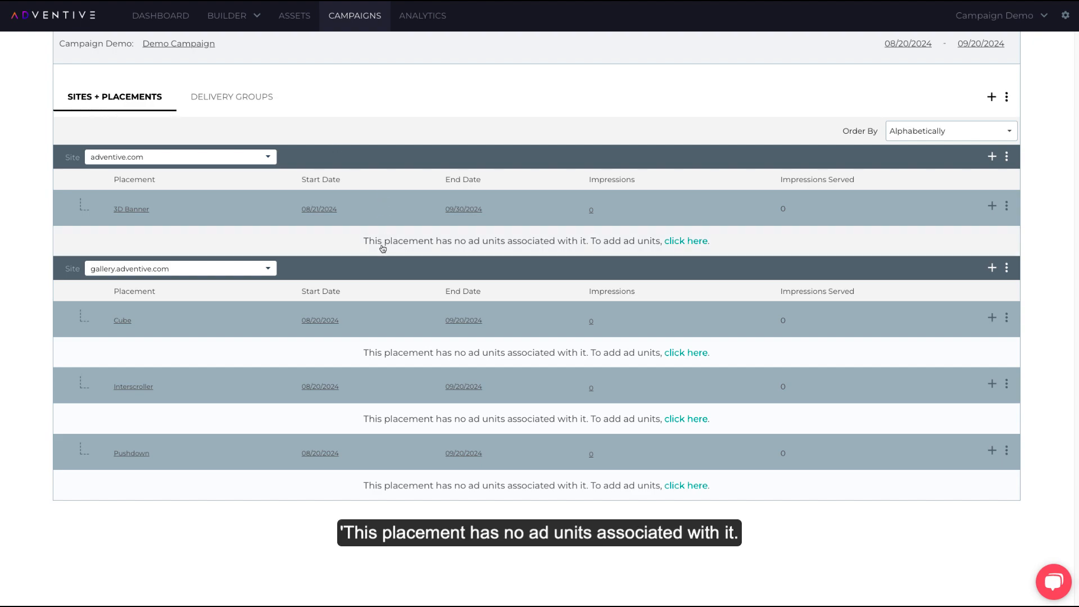
View the ad units on offer for the 3D Banner placement, also through its placement actions, and cancel the selection each time
{"action": "left_click", "coordinate": [685, 242]}
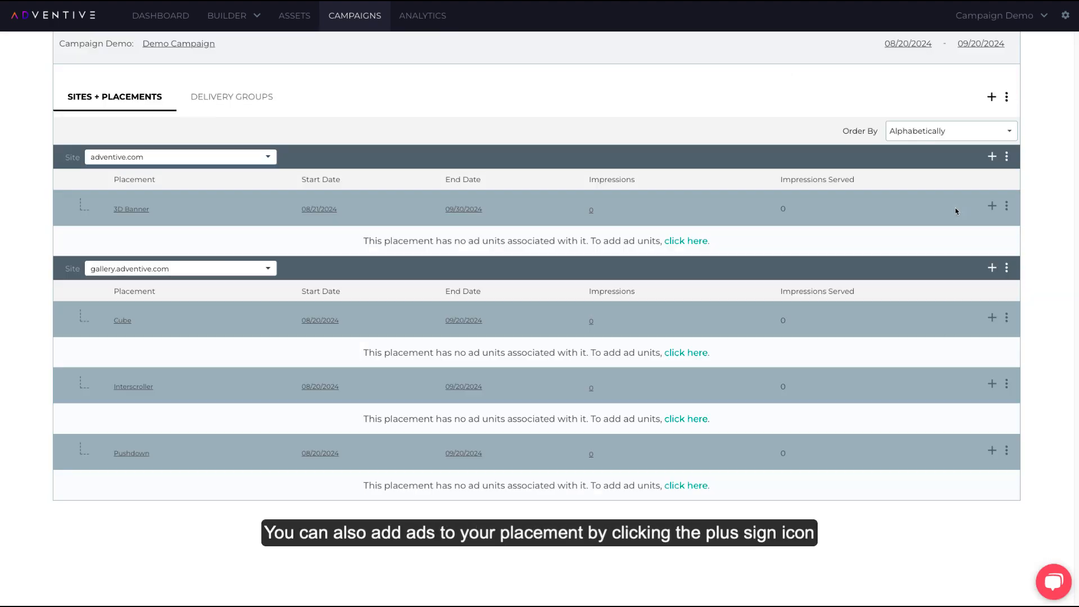
{"action": "left_click", "coordinate": [993, 207]}
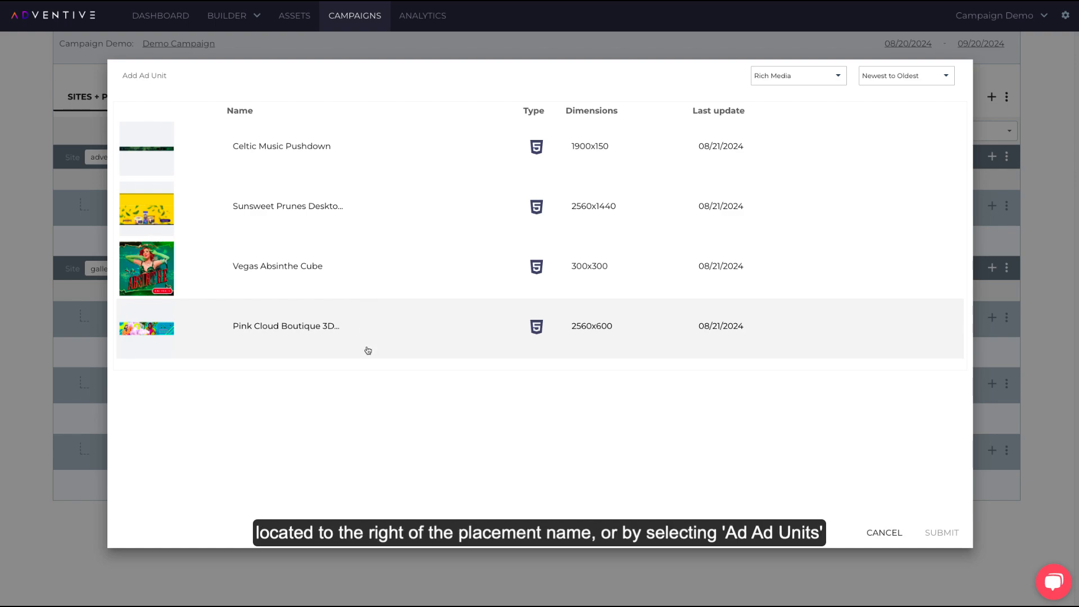
{"action": "left_click", "coordinate": [877, 533]}
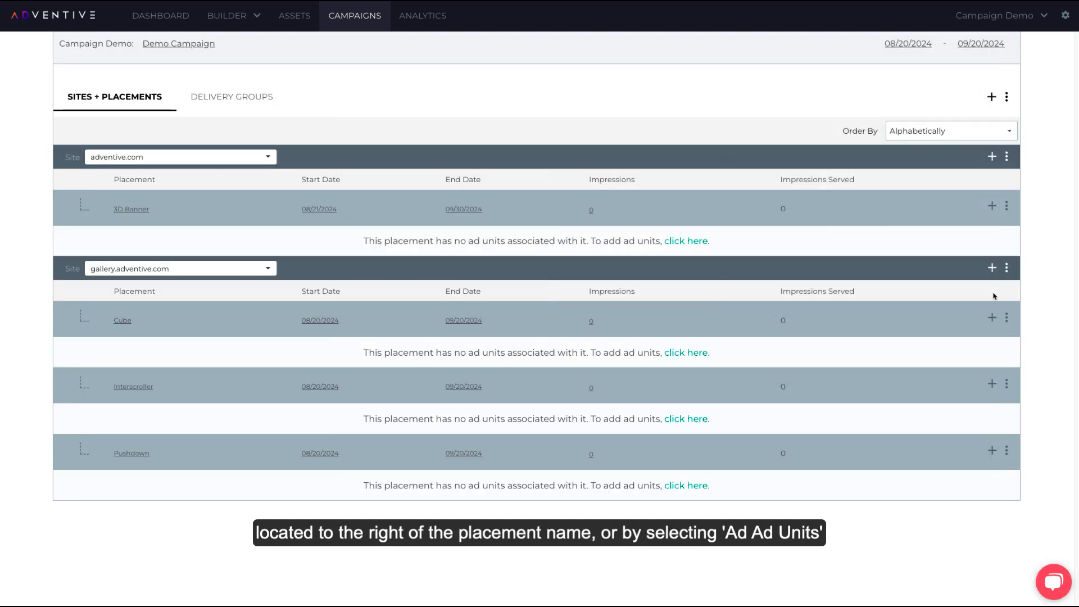
{"action": "left_click", "coordinate": [1007, 206]}
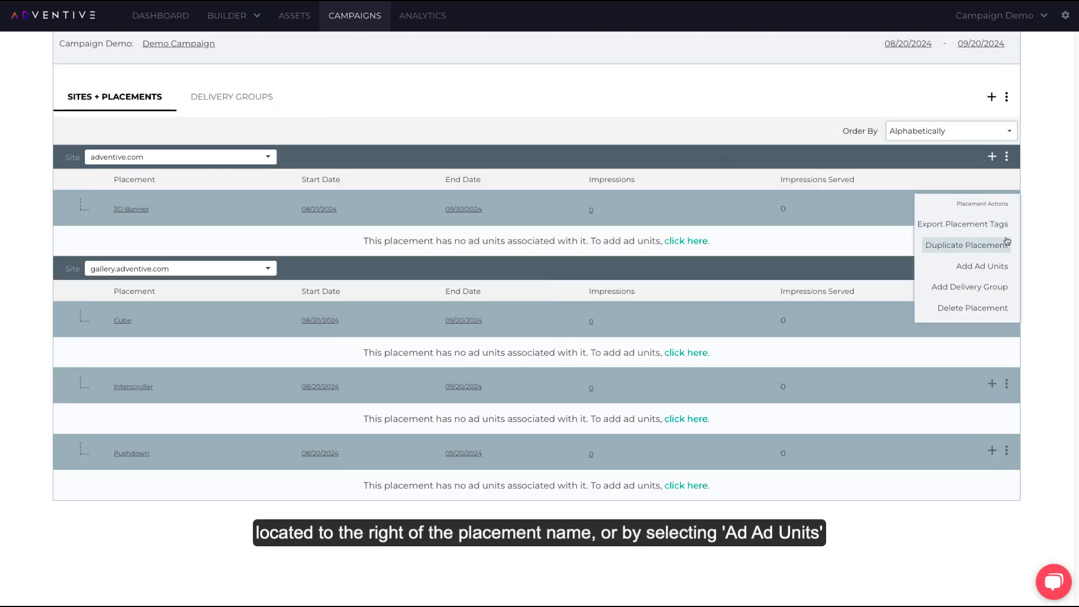
{"action": "left_click", "coordinate": [992, 266]}
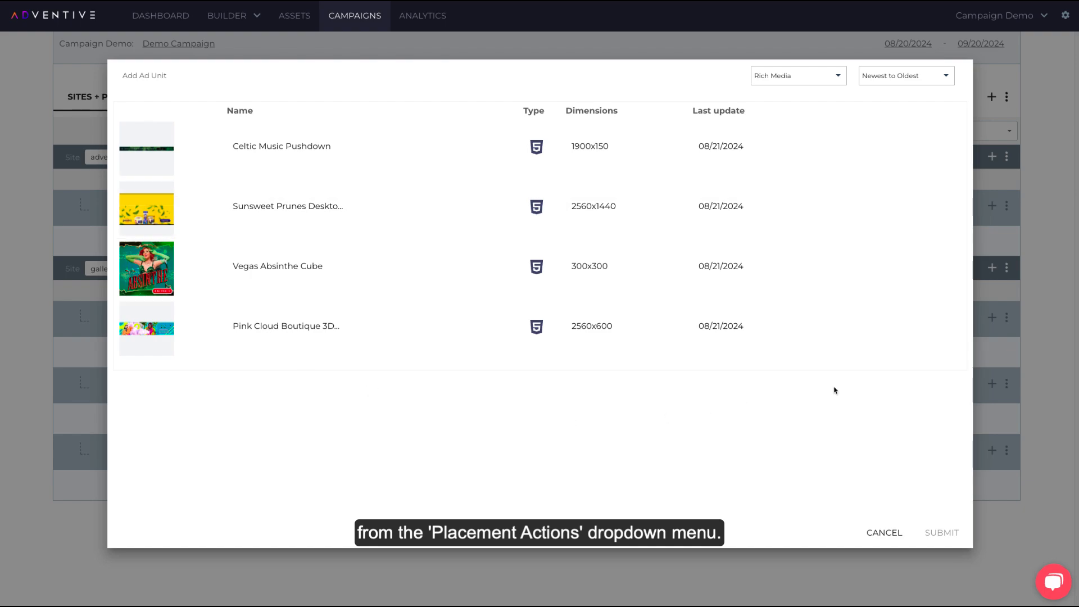
{"action": "left_click", "coordinate": [873, 531]}
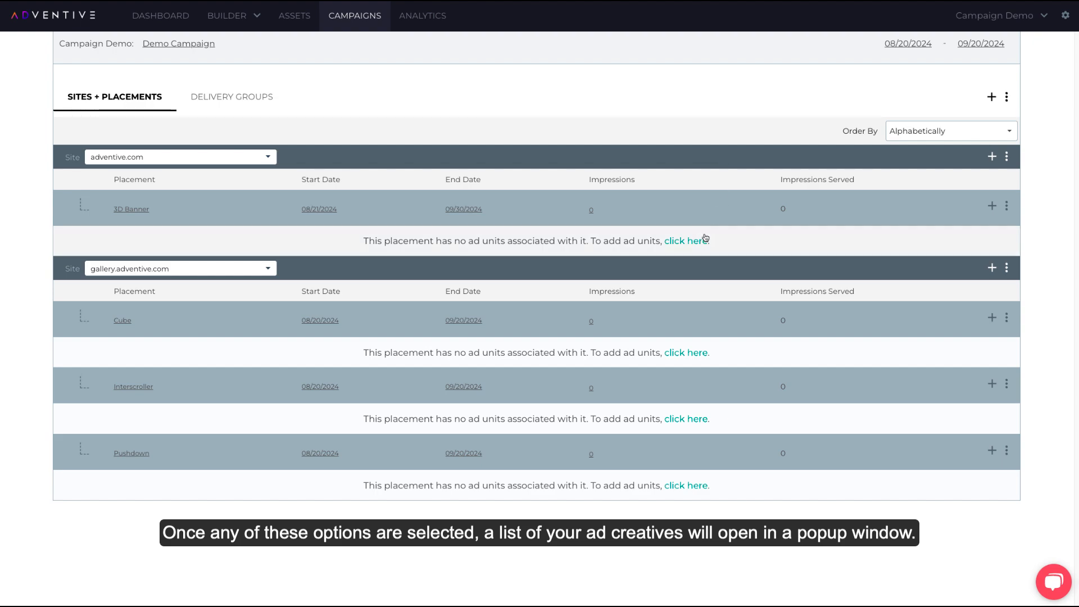
Add the Pink Cloud Boutique 3D Banner ad unit to the 3D Banner placement, reviewing the creative type and sort options first
{"action": "left_click", "coordinate": [686, 240]}
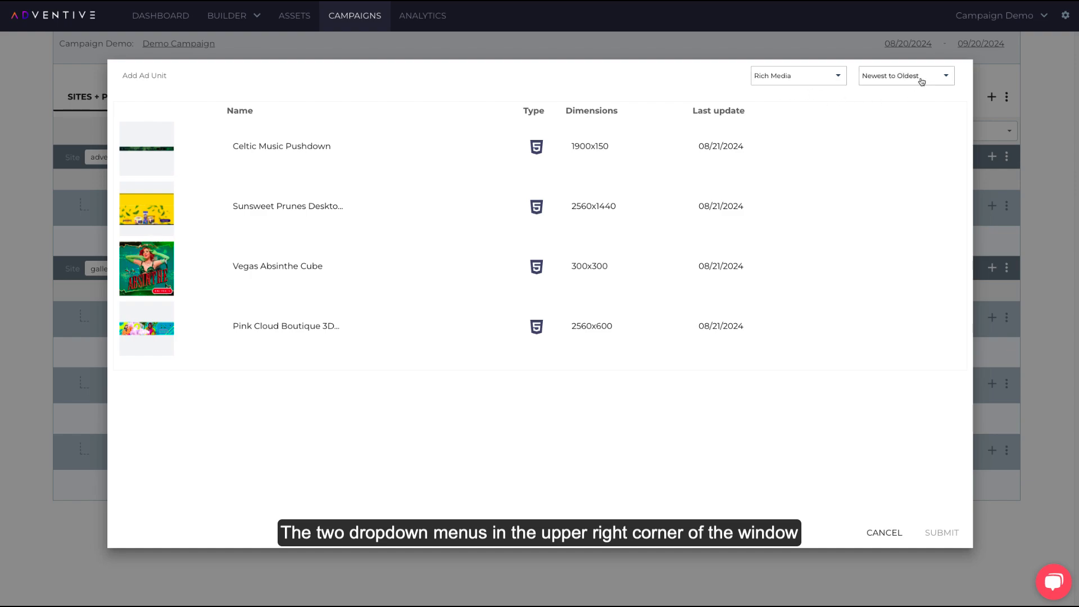
{"action": "left_click", "coordinate": [770, 83]}
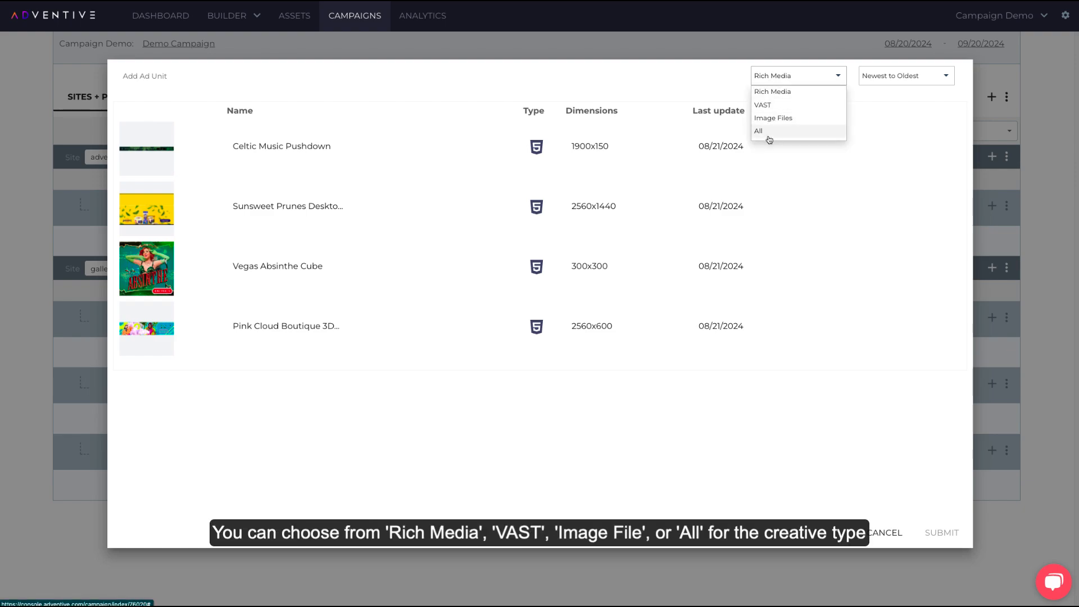
{"action": "left_click", "coordinate": [789, 81]}
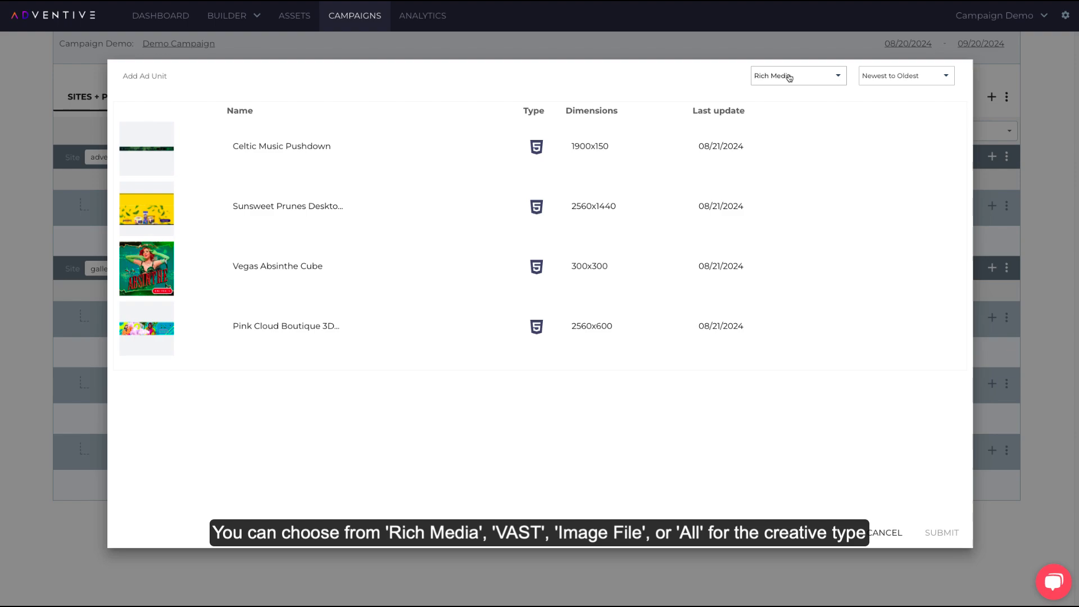
{"action": "left_click", "coordinate": [880, 79]}
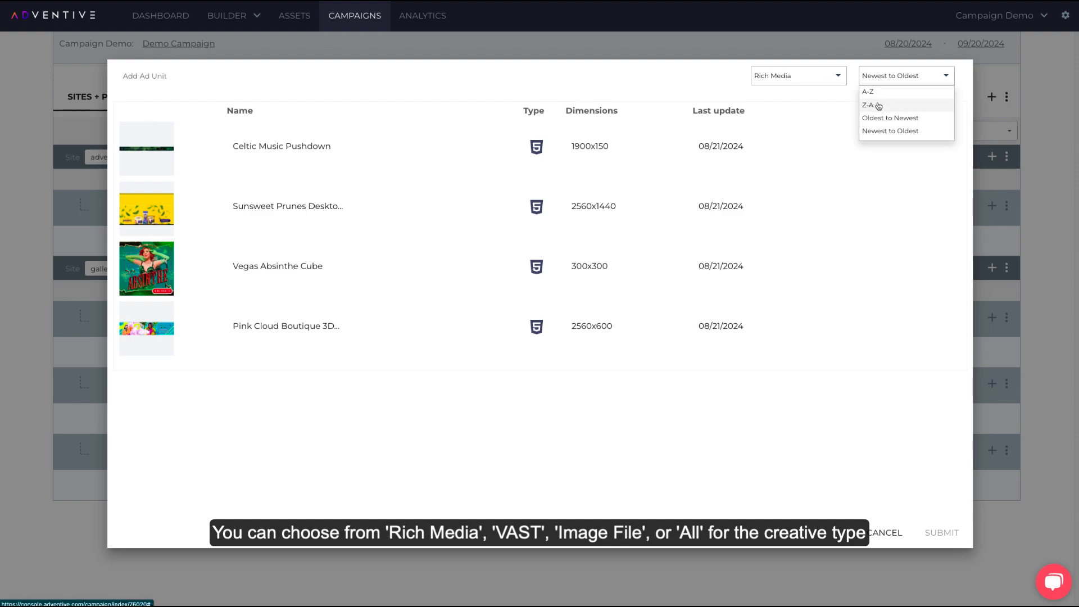
{"action": "left_click", "coordinate": [907, 81]}
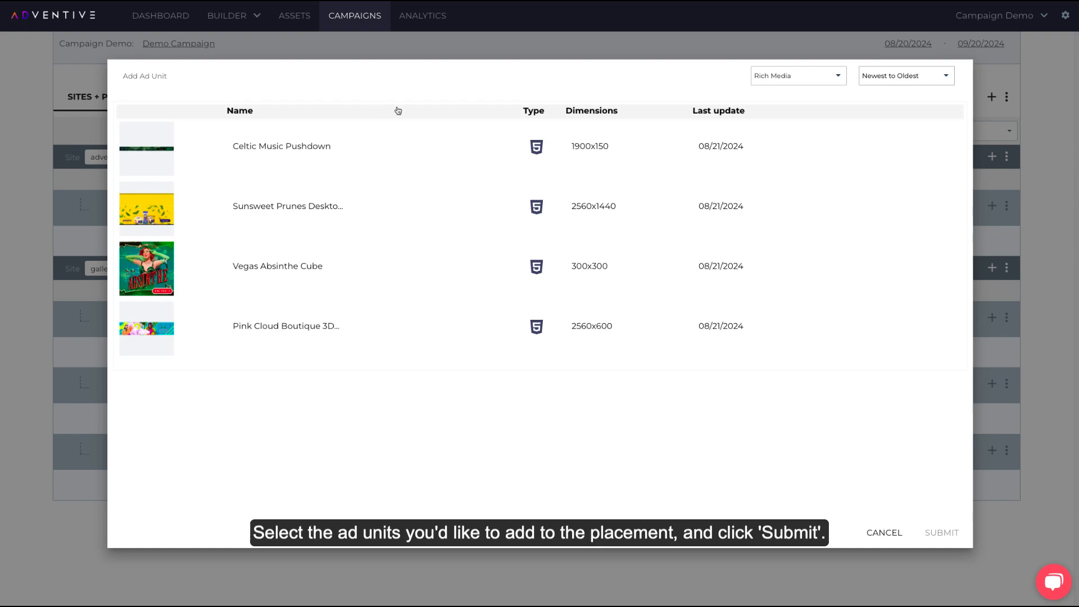
{"action": "left_click", "coordinate": [416, 334]}
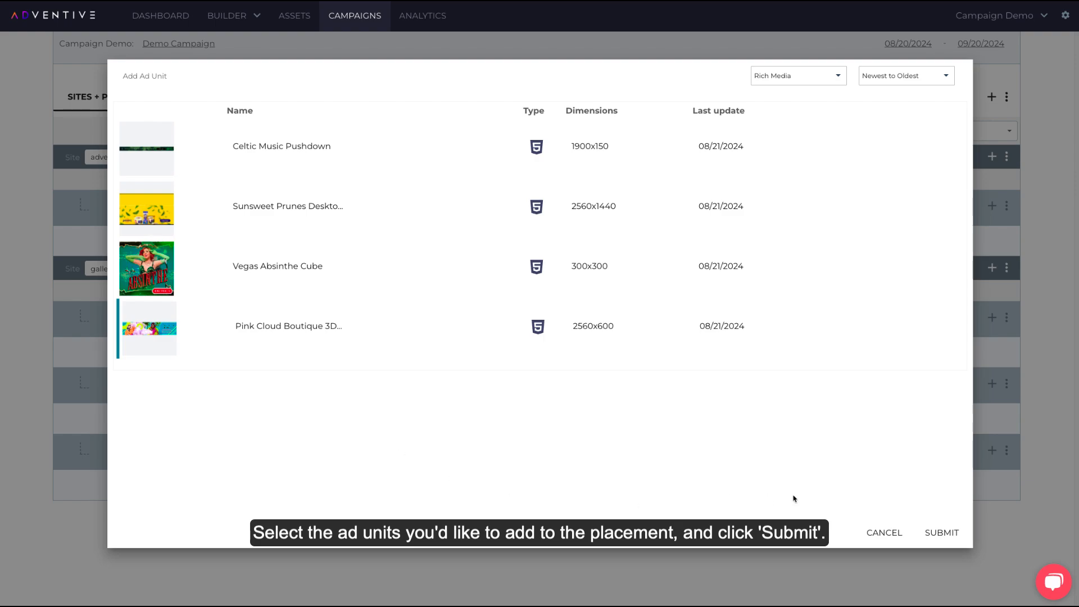
{"action": "left_click", "coordinate": [942, 536]}
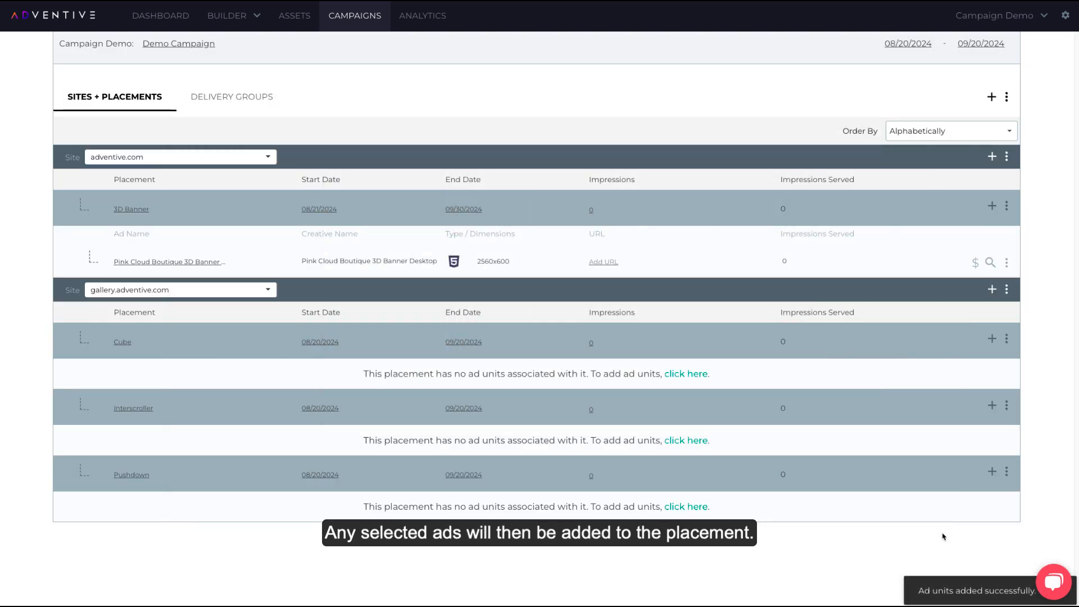
Add the Vegas Absinthe Cube ad unit to the Cube placement
{"action": "left_click", "coordinate": [689, 375]}
{"action": "left_click", "coordinate": [619, 273]}
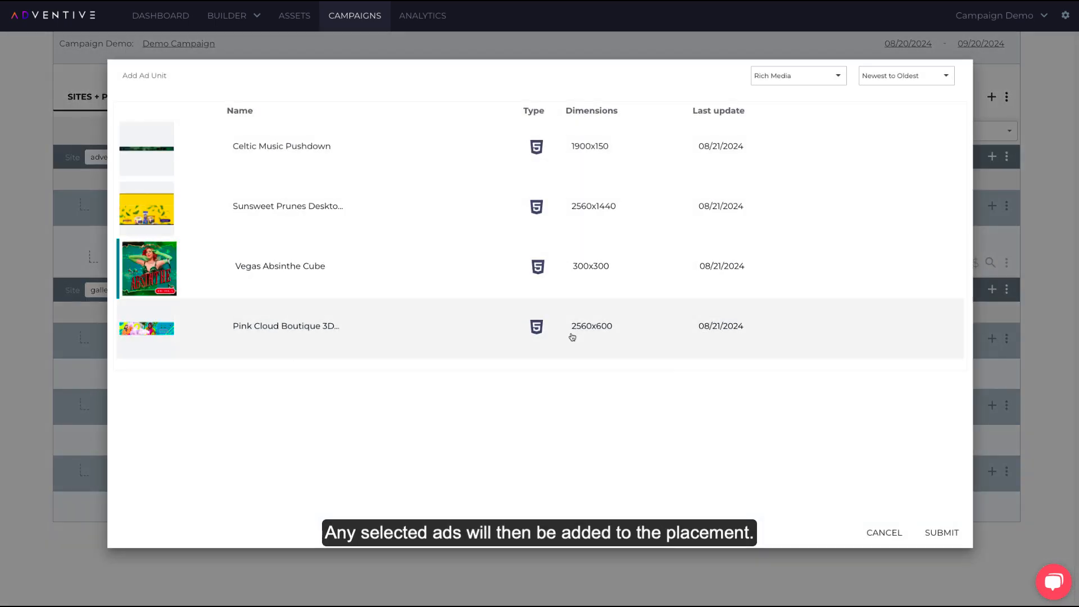
{"action": "left_click", "coordinate": [935, 540]}
Add the Sunsweet Prunes Desktop Interscroller ad unit to the Interscroller placement
{"action": "left_click", "coordinate": [689, 462]}
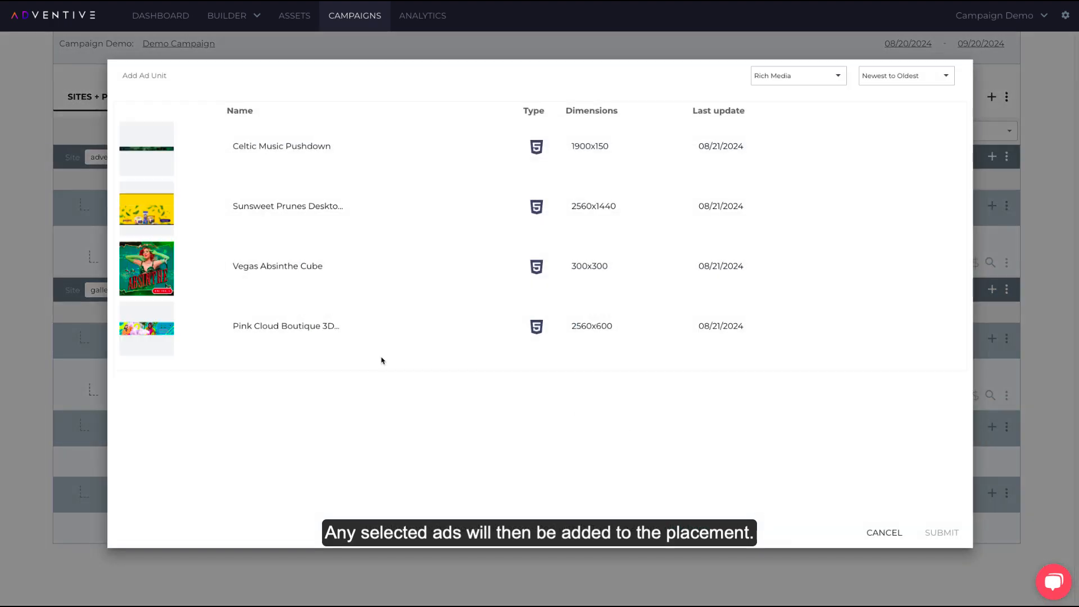
{"action": "left_click", "coordinate": [355, 227]}
{"action": "left_click", "coordinate": [953, 540]}
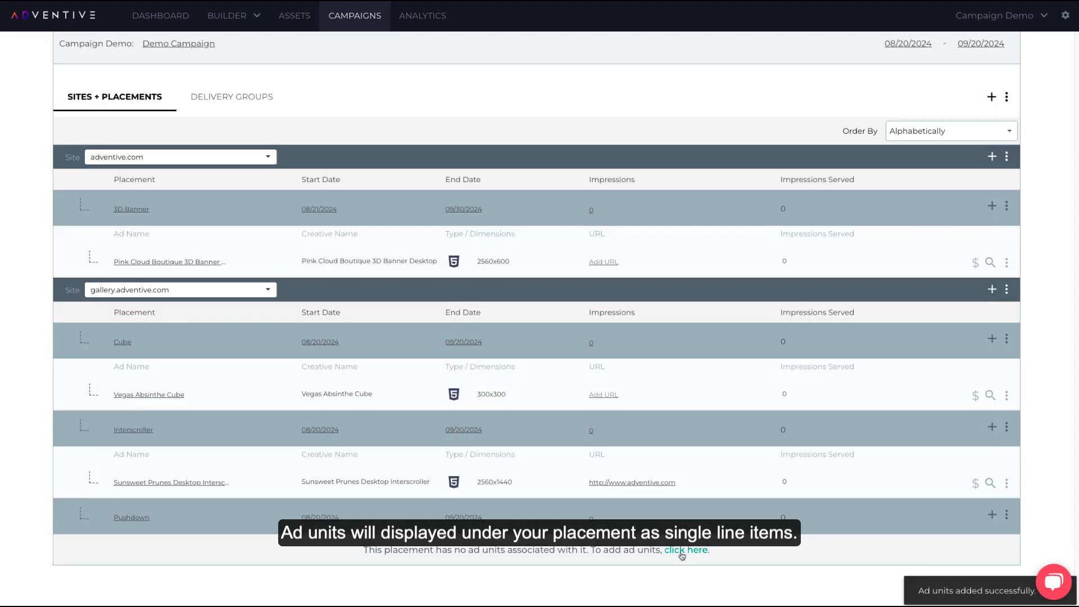
Add the Celtic Music Pushdown ad unit to the Pushdown placement
{"action": "left_click", "coordinate": [686, 550]}
{"action": "left_click", "coordinate": [562, 149]}
{"action": "left_click", "coordinate": [949, 534]}
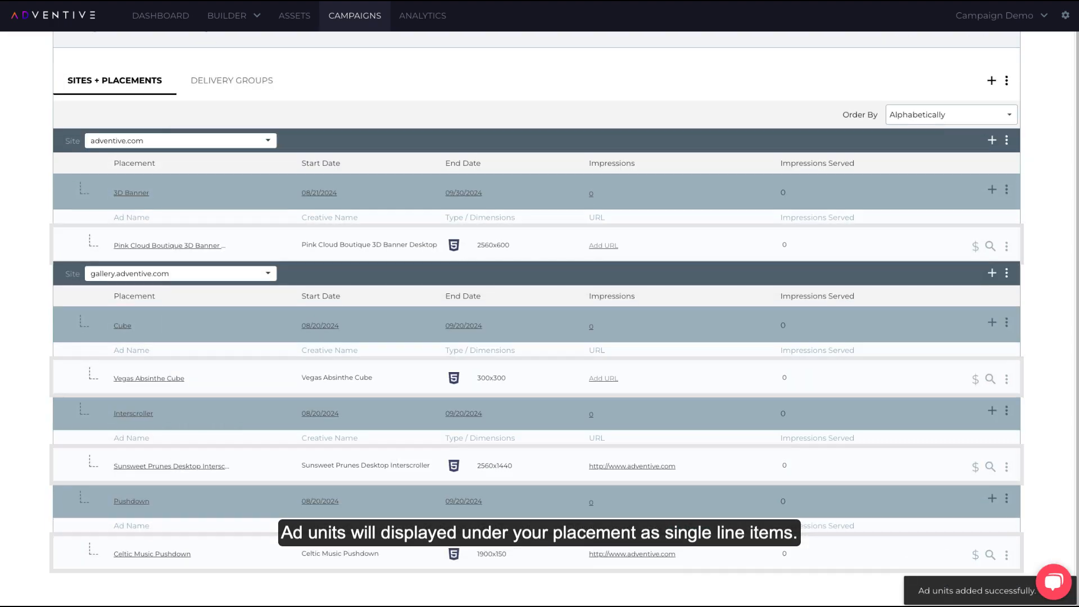
{"action": "left_click", "coordinate": [152, 245]}
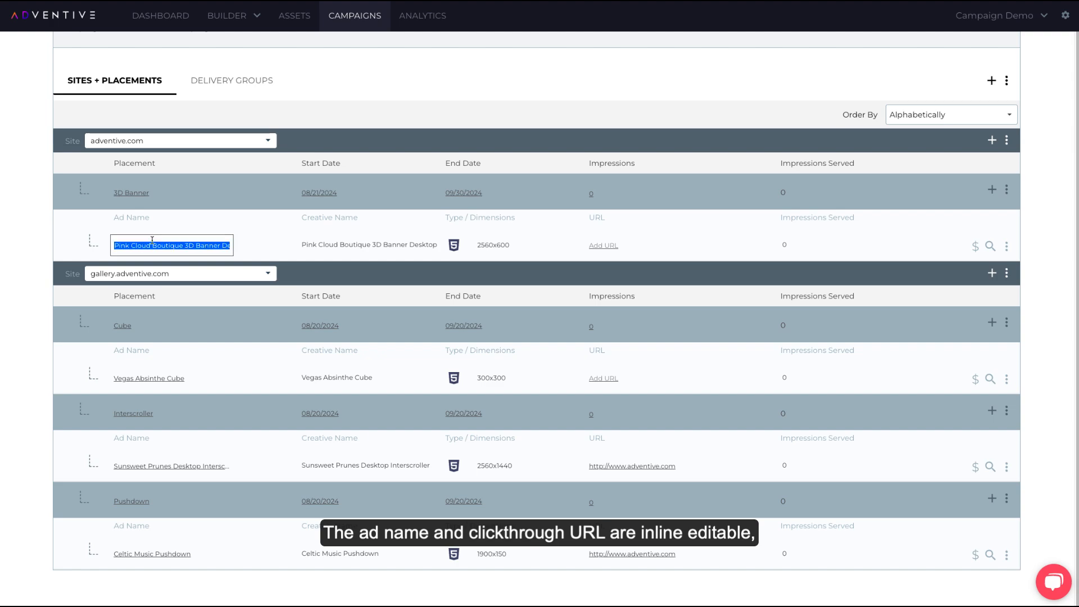
{"action": "left_click", "coordinate": [276, 245]}
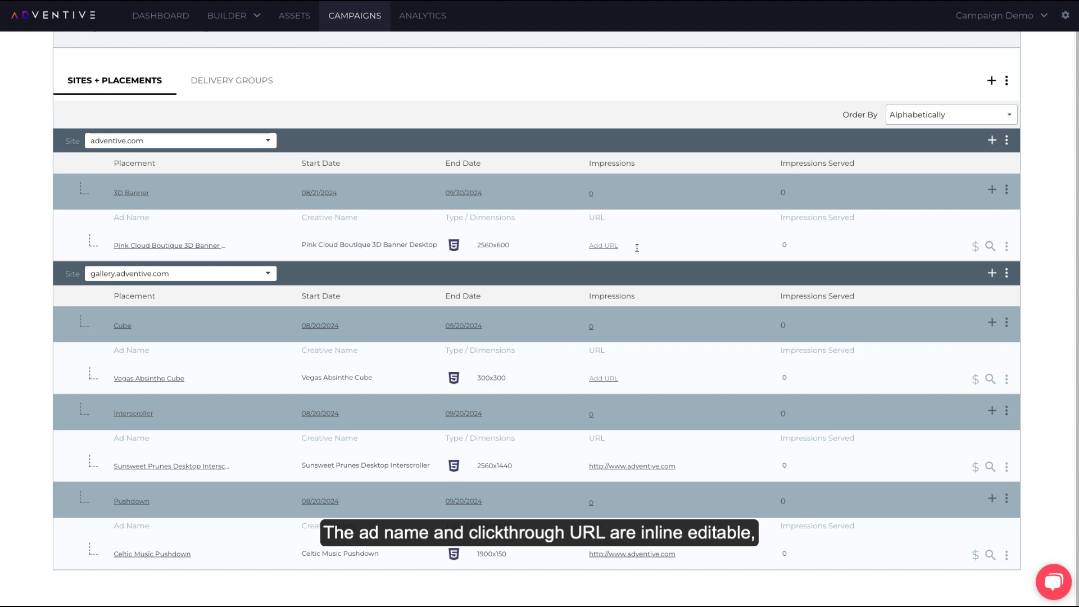
{"action": "left_click", "coordinate": [604, 246]}
{"action": "left_click", "coordinate": [647, 270]}
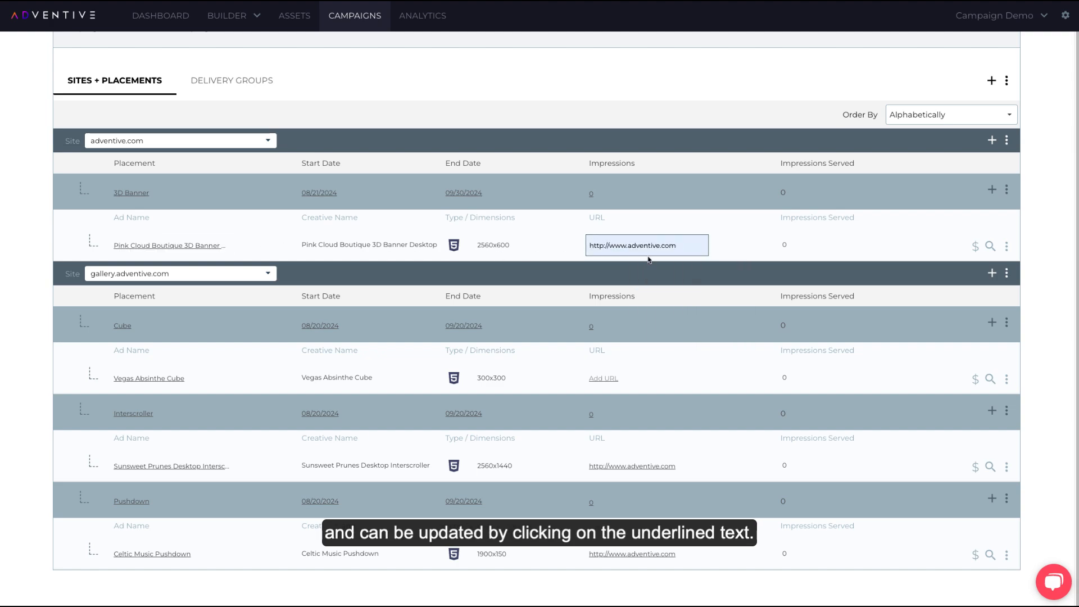
{"action": "left_click", "coordinate": [738, 251]}
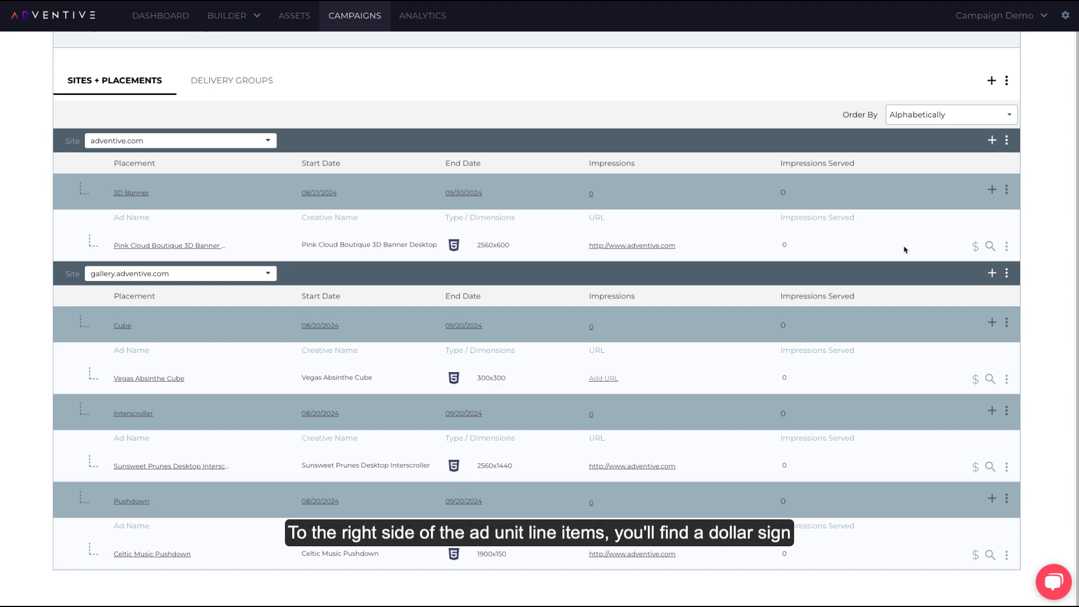
Check the CPM cost of each ad unit and review the actions available for the Pink Cloud Boutique 3D Banner ad
{"action": "mouse_move", "coordinate": [977, 251]}
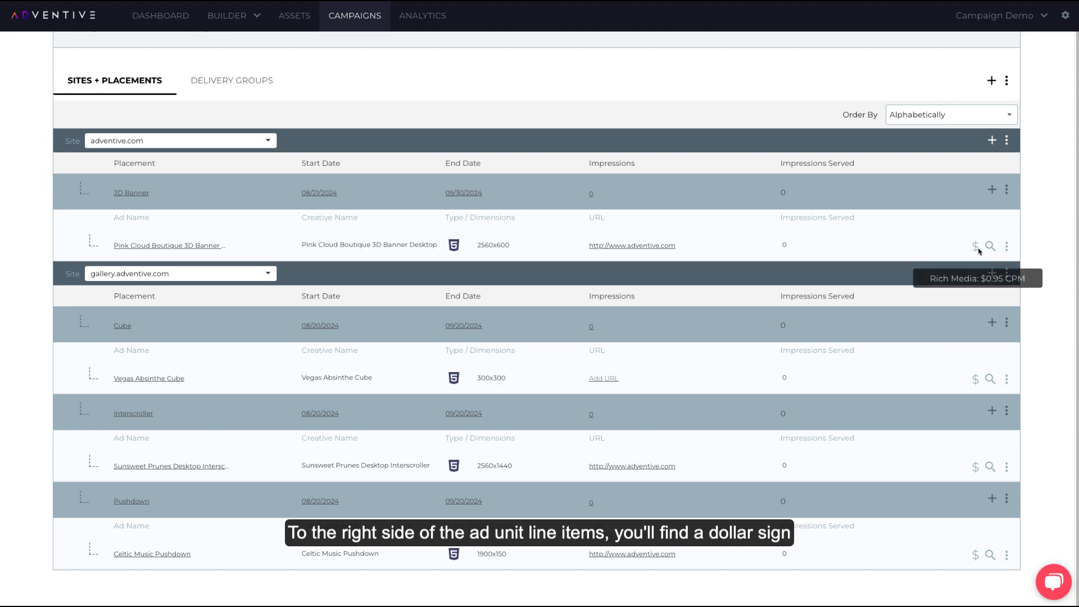
{"action": "left_click", "coordinate": [1007, 249]}
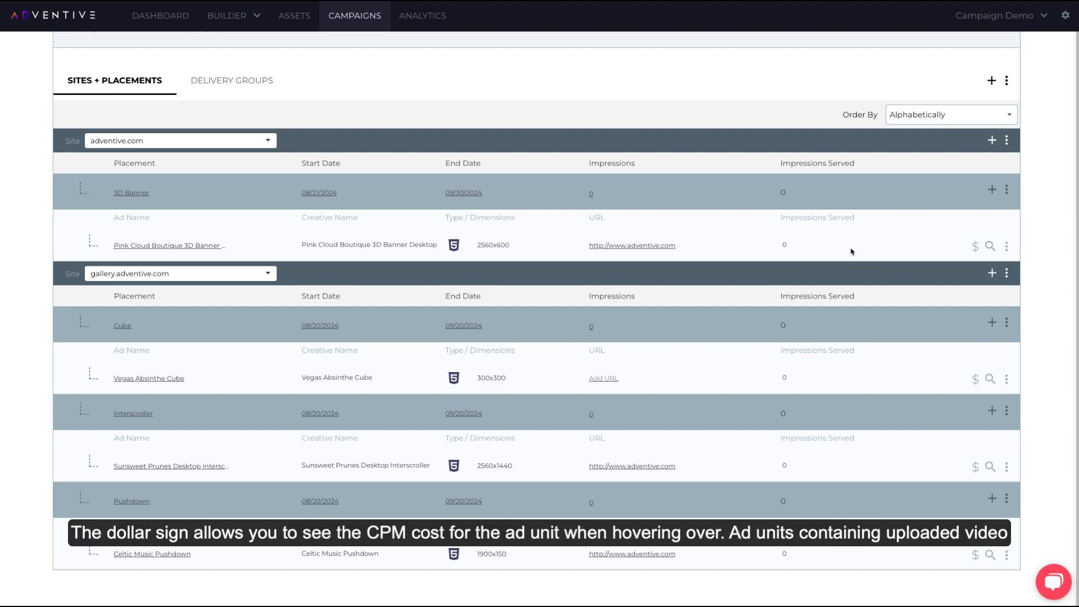
{"action": "mouse_move", "coordinate": [972, 250]}
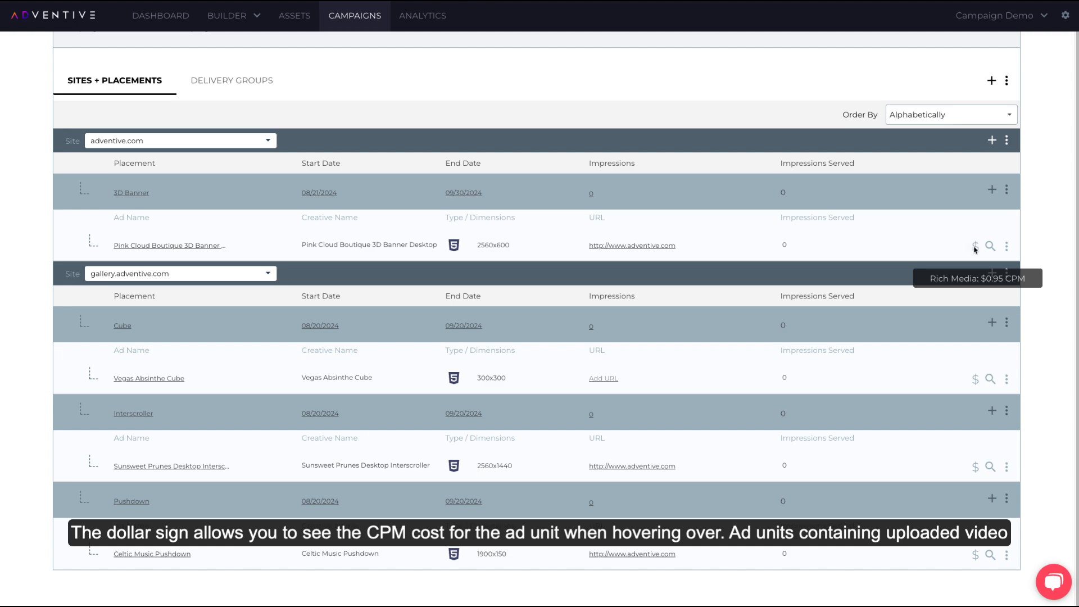
{"action": "mouse_move", "coordinate": [978, 380]}
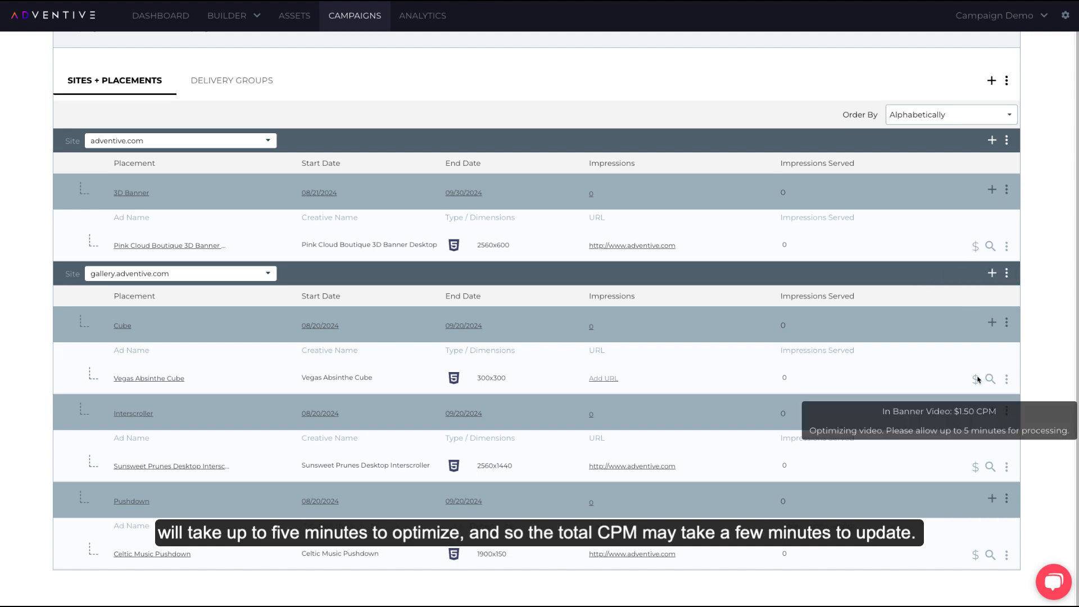
{"action": "mouse_move", "coordinate": [977, 466]}
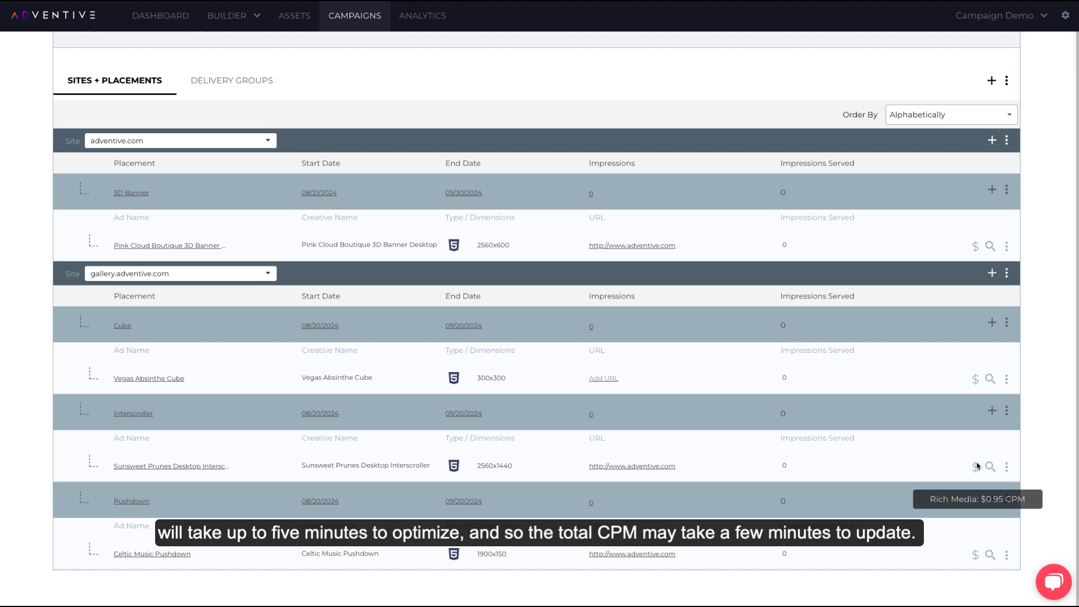
{"action": "mouse_move", "coordinate": [977, 556]}
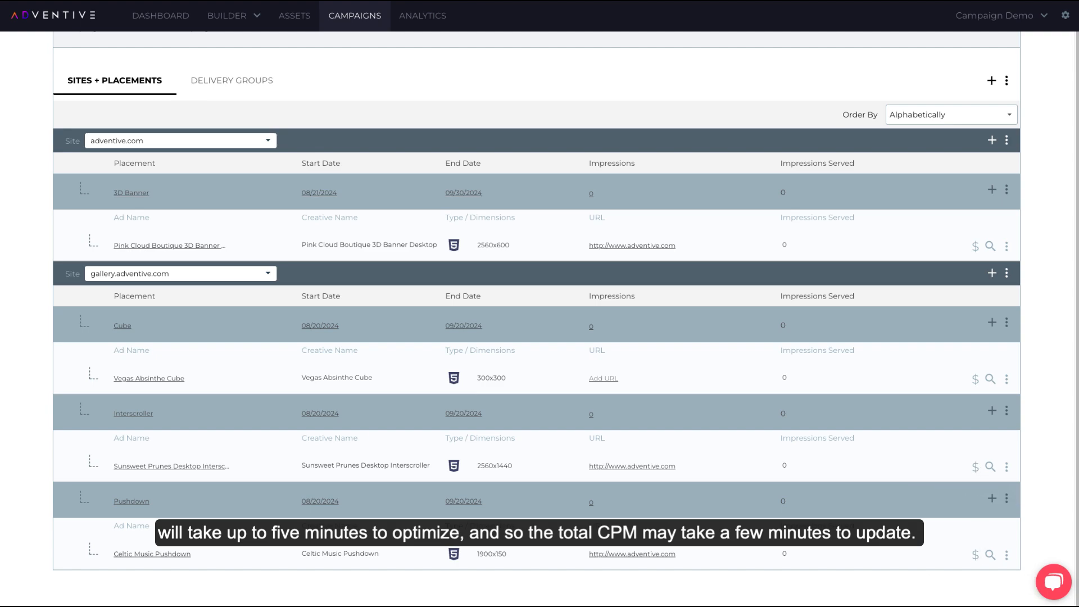
{"action": "left_click", "coordinate": [991, 246]}
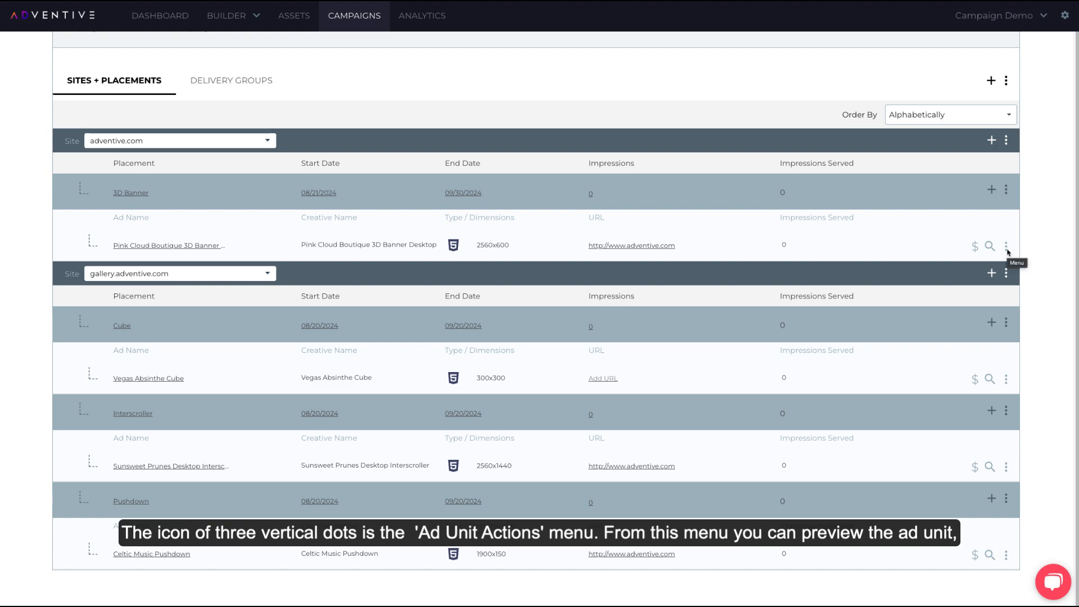
{"action": "left_click", "coordinate": [1006, 247]}
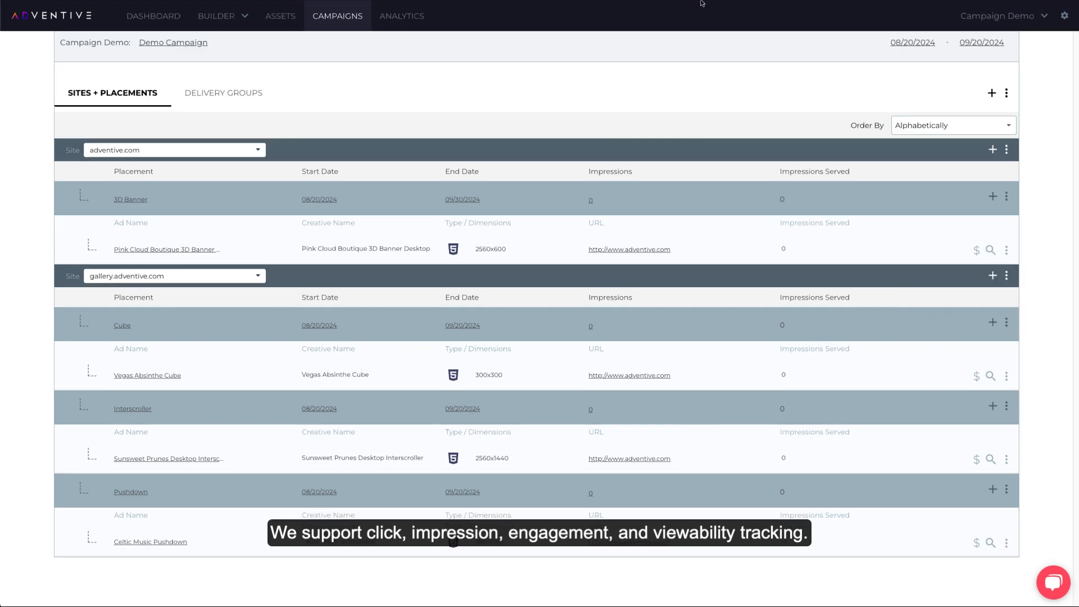
Look through the third party tracker types for the Pink Cloud Boutique 3D Banner ad and set its default click URL to the ad.doubleclick.net tracking link
{"action": "left_click", "coordinate": [1007, 250]}
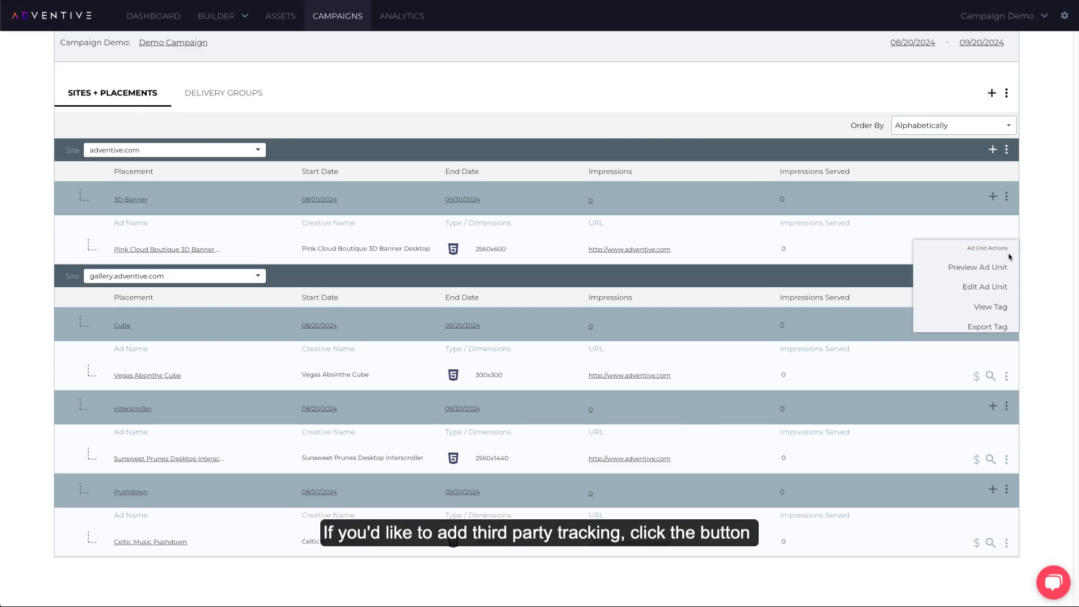
{"action": "left_click", "coordinate": [991, 391]}
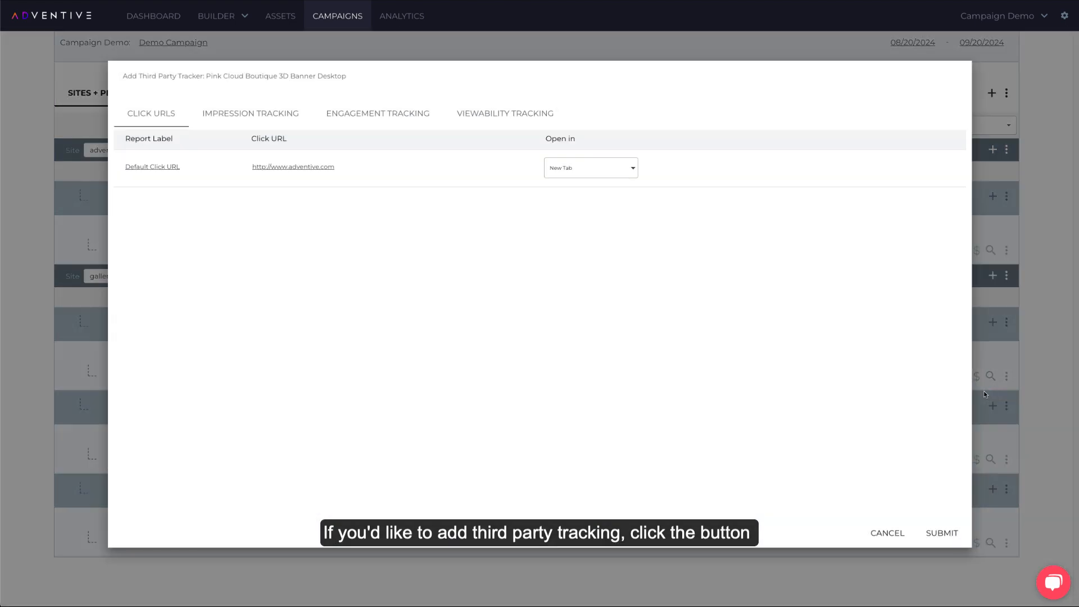
{"action": "left_click", "coordinate": [264, 122]}
{"action": "left_click", "coordinate": [385, 121]}
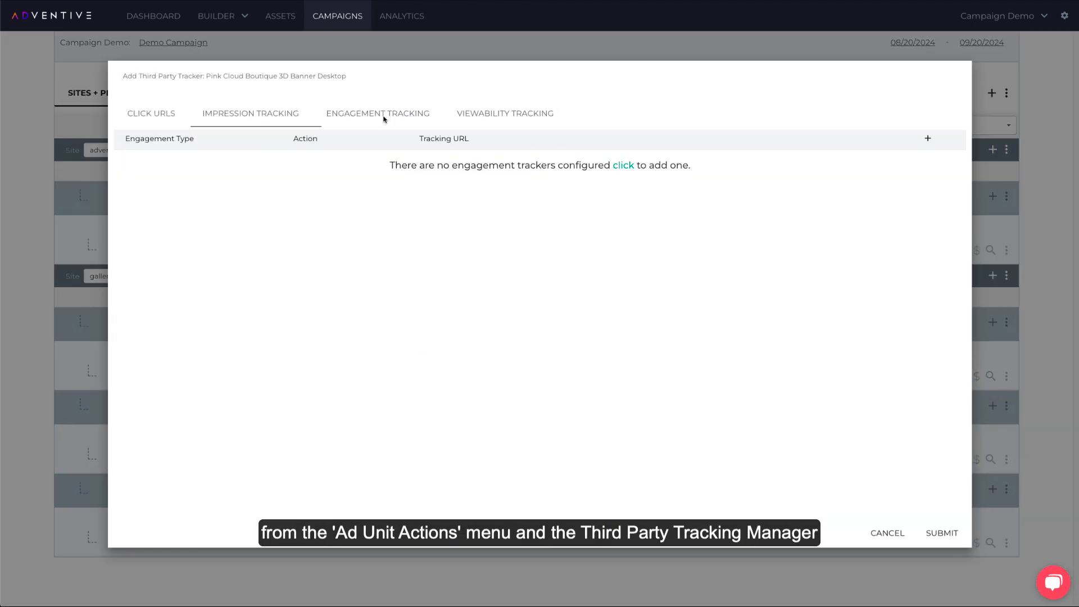
{"action": "left_click", "coordinate": [512, 121]}
{"action": "left_click", "coordinate": [168, 121]}
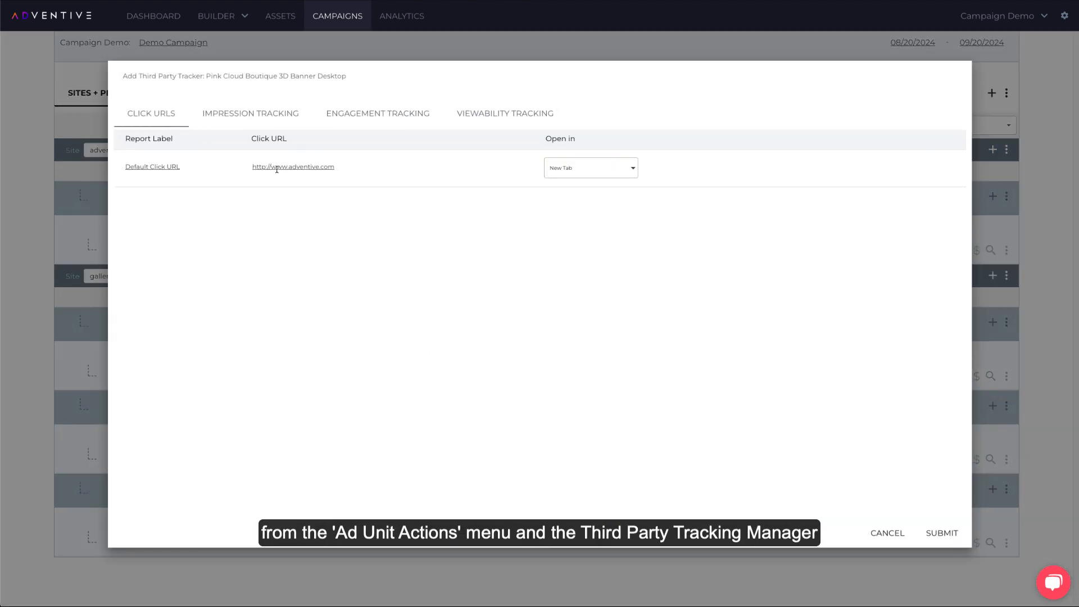
{"action": "left_click", "coordinate": [278, 167]}
{"action": "left_click", "coordinate": [305, 233]}
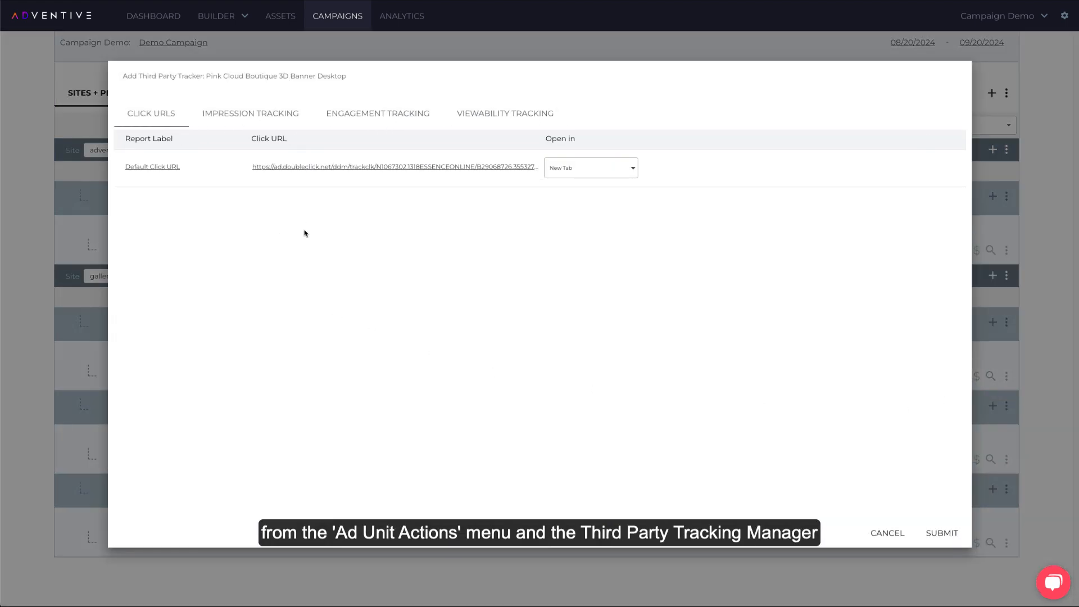
Add a pixel impression tracker described as IMP Tracker and paste in its tracking URL
{"action": "left_click", "coordinate": [245, 116]}
{"action": "left_click", "coordinate": [618, 164]}
{"action": "left_click", "coordinate": [318, 169]}
{"action": "left_click", "coordinate": [324, 189]}
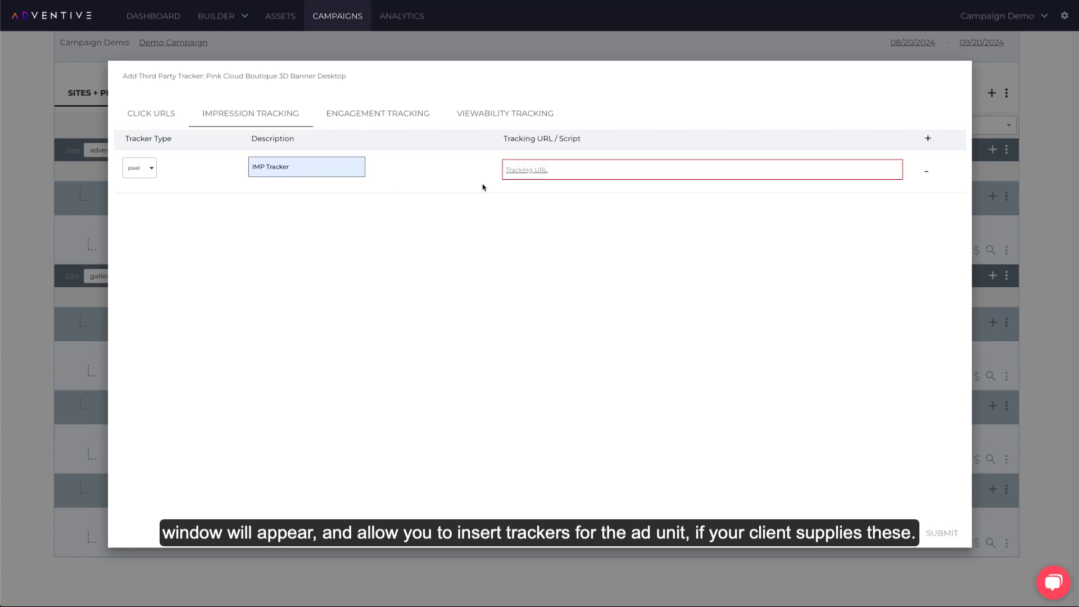
{"action": "left_click", "coordinate": [508, 169]}
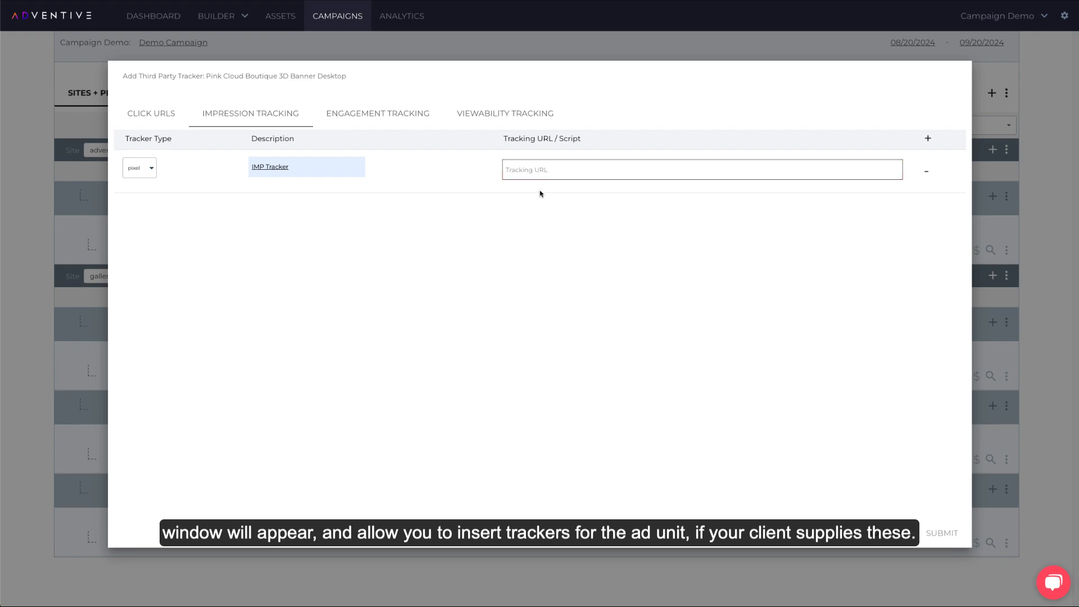
{"action": "key", "text": "ctrl+v"}
Examine the engagement tracking settings and the viewability providers on offer without choosing a provider
{"action": "left_click", "coordinate": [427, 116]}
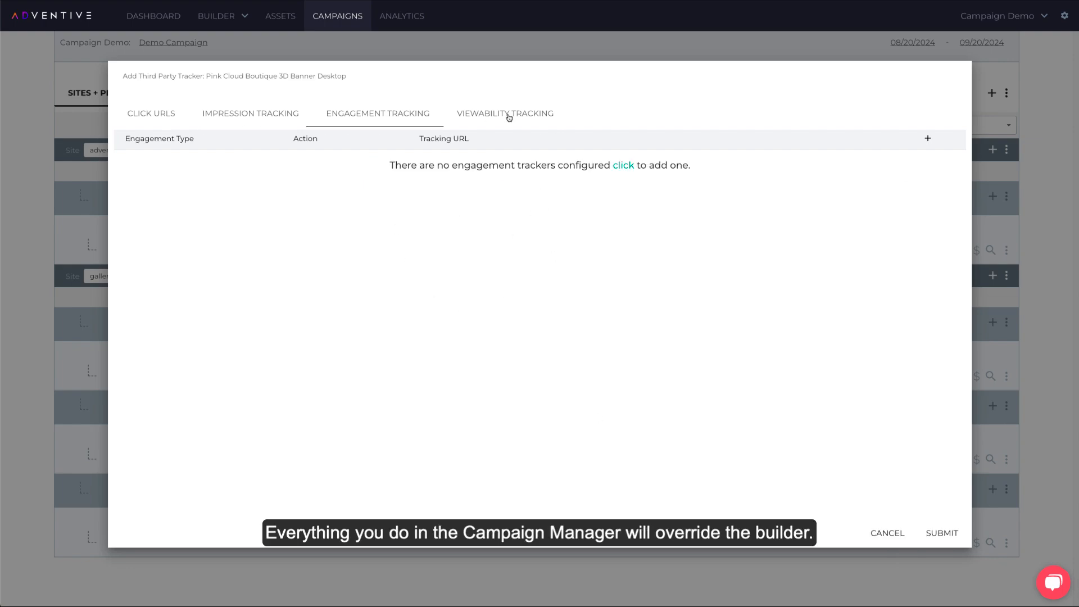
{"action": "left_click", "coordinate": [508, 115]}
{"action": "left_click", "coordinate": [250, 170]}
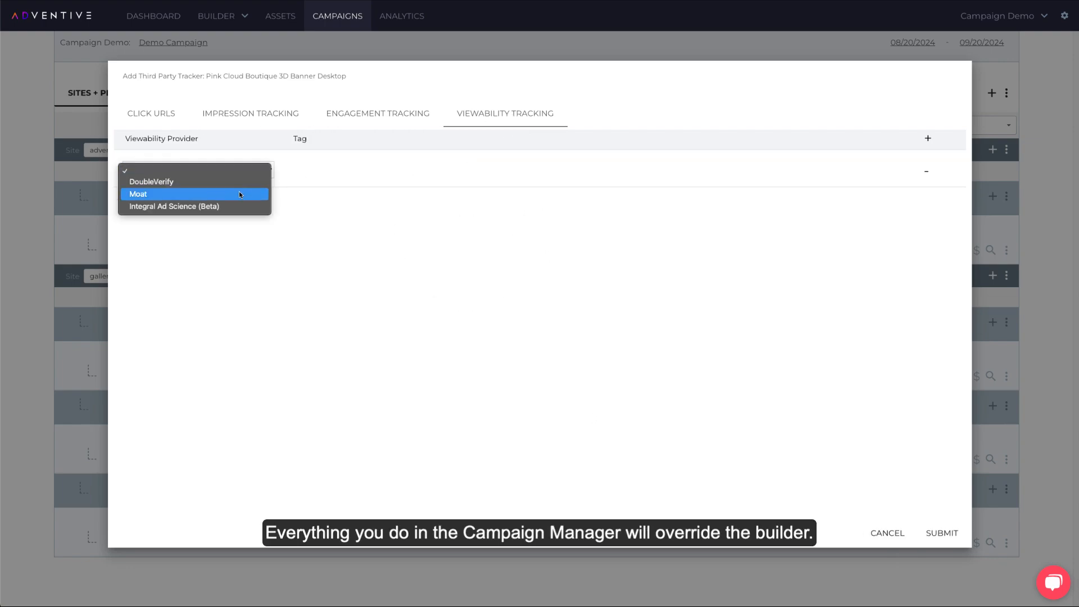
{"action": "left_click", "coordinate": [426, 172]}
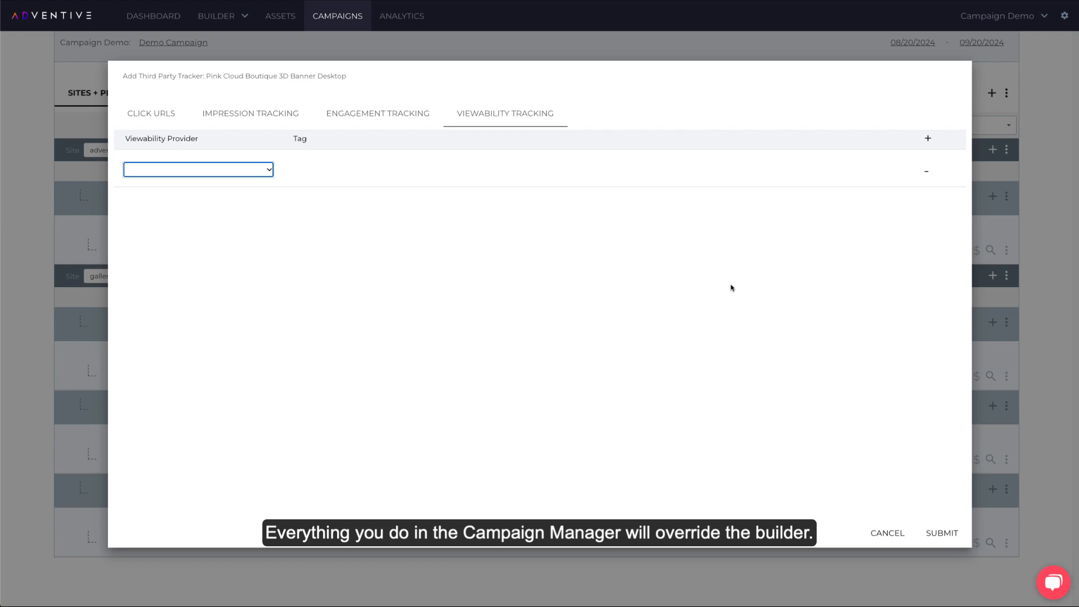
Review the impression and click trackers, submit them for the Pink Cloud Boutique ad, and republish all ad units
{"action": "left_click", "coordinate": [247, 117]}
{"action": "left_click", "coordinate": [160, 117]}
{"action": "left_click", "coordinate": [946, 537]}
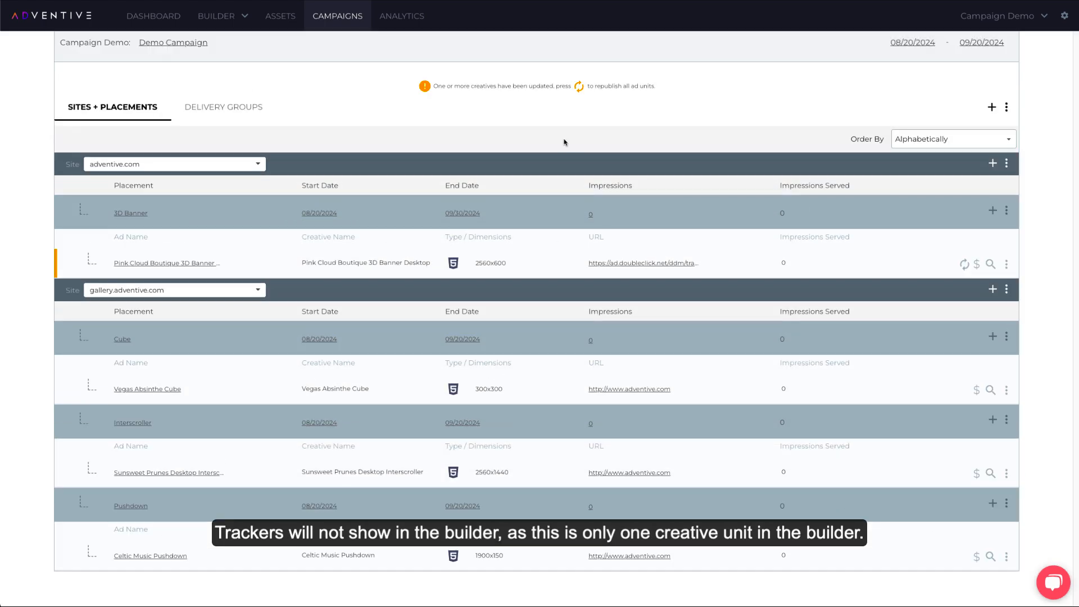
{"action": "left_click", "coordinate": [578, 87]}
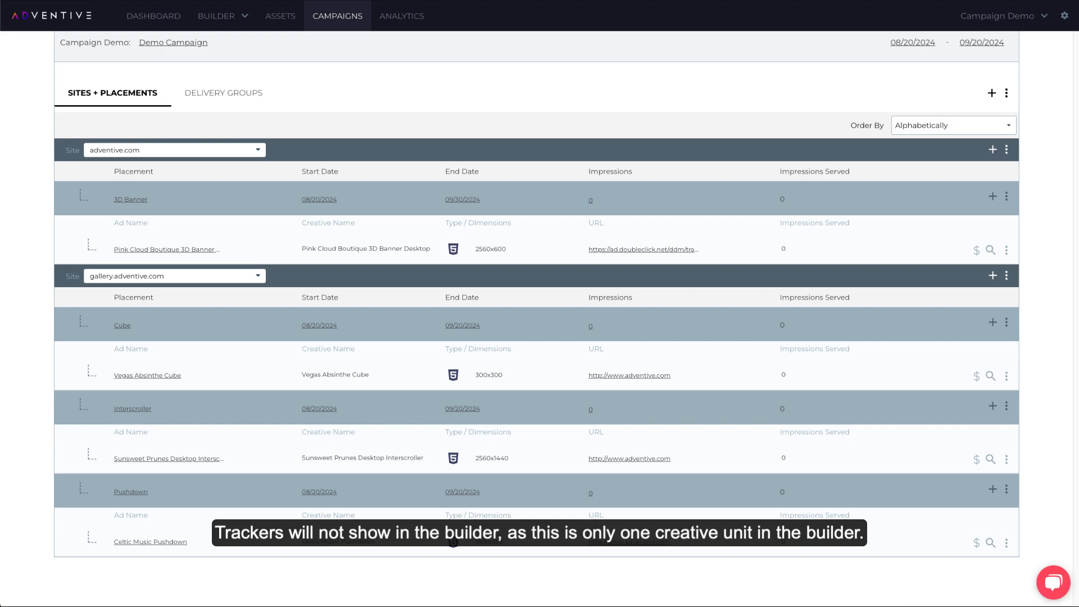
Add a placement named 3D Banner 10/1 - 10/5 to the adventive.com site and assign it the Pink Cloud Boutique 3D Banner ad unit
{"action": "left_click", "coordinate": [993, 150]}
{"action": "type", "text": "3D Banner 10/1 - 10/5"}
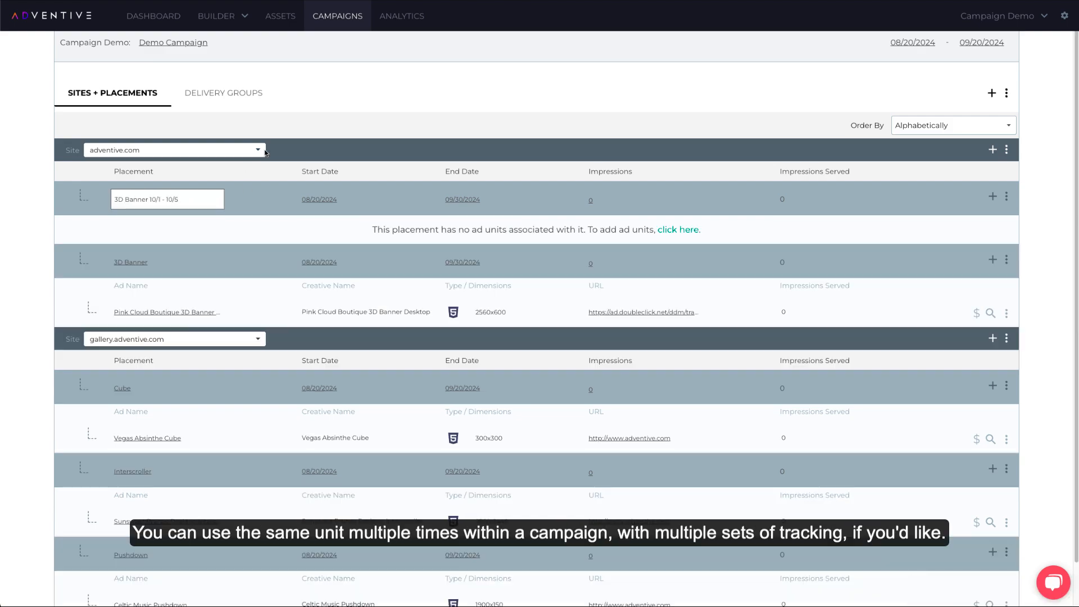
{"action": "left_click", "coordinate": [339, 125]}
{"action": "left_click", "coordinate": [694, 230]}
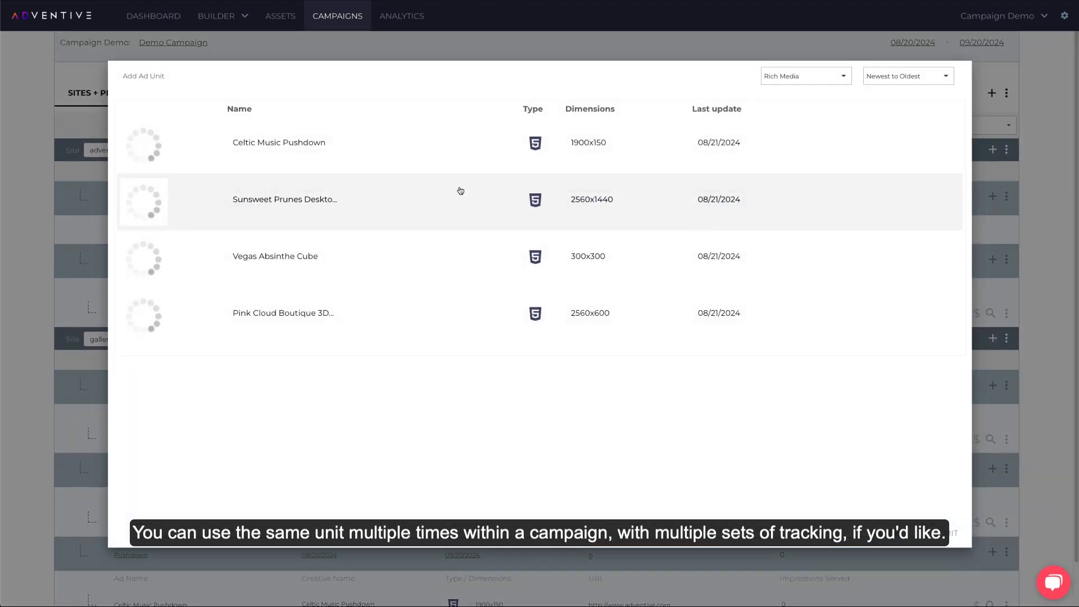
{"action": "left_click", "coordinate": [284, 319]}
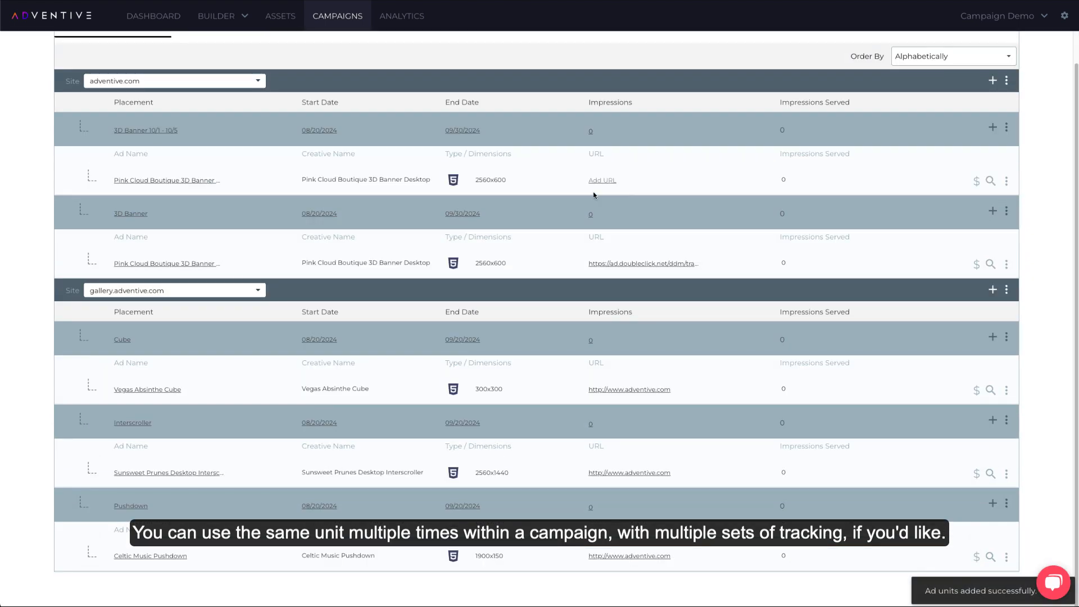
{"action": "left_click", "coordinate": [1006, 181]}
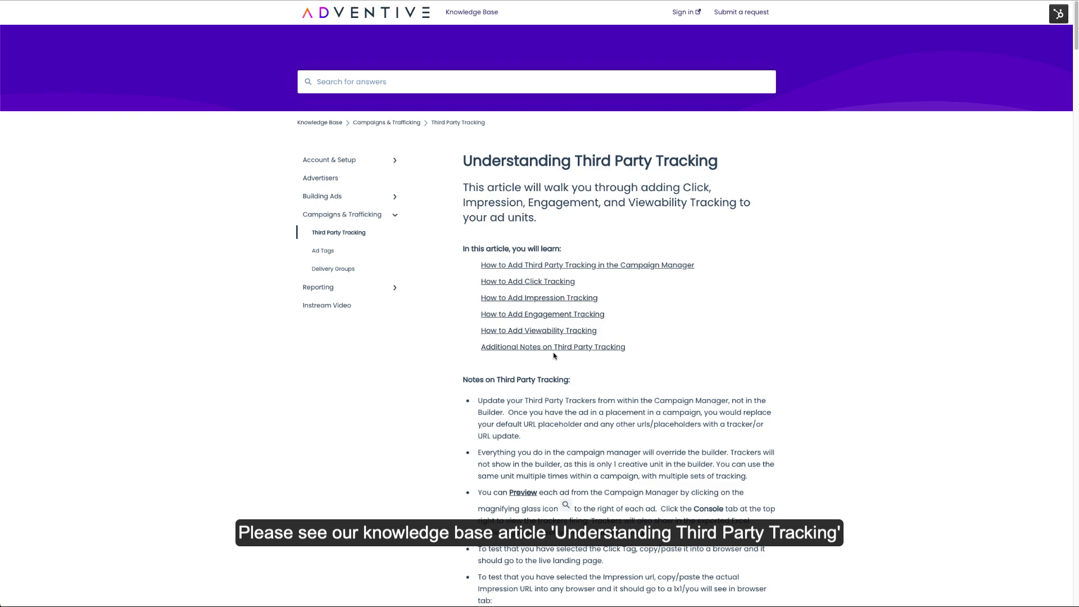
Read through the Understanding Third Party Tracking knowledge base article, including its notes and Campaign Manager instructions
{"action": "scroll", "coordinate": [505, 442], "scroll_direction": "down", "scroll_amount": 1}
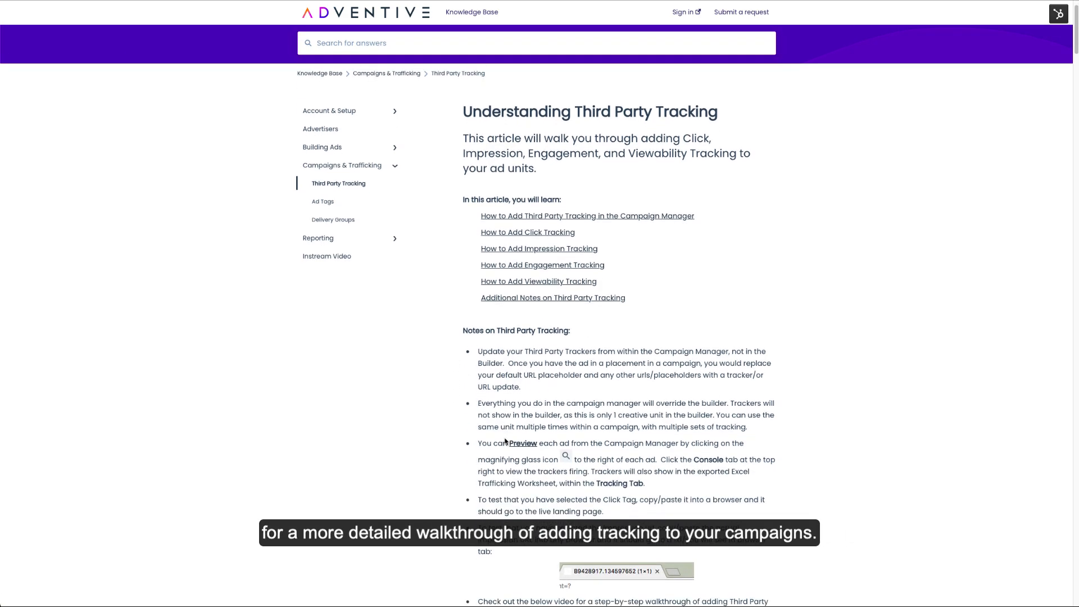
{"action": "scroll", "coordinate": [504, 442], "scroll_direction": "down", "scroll_amount": 5}
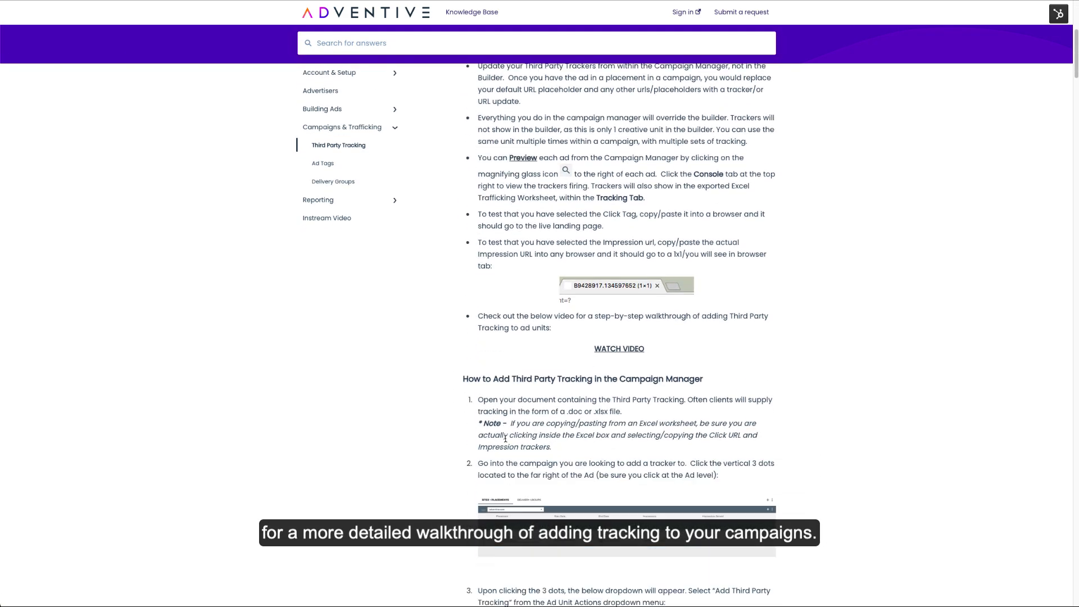
{"action": "scroll", "coordinate": [505, 439], "scroll_direction": "down", "scroll_amount": 4}
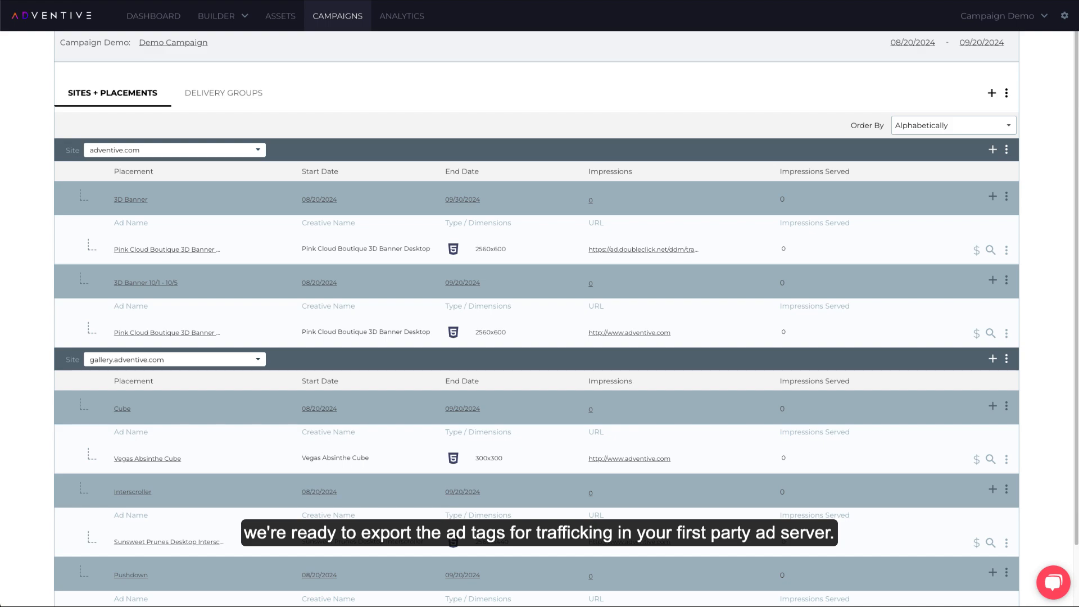
Examine the ad server choices for exporting the campaign's tags without submitting an export
{"action": "left_click", "coordinate": [1006, 93]}
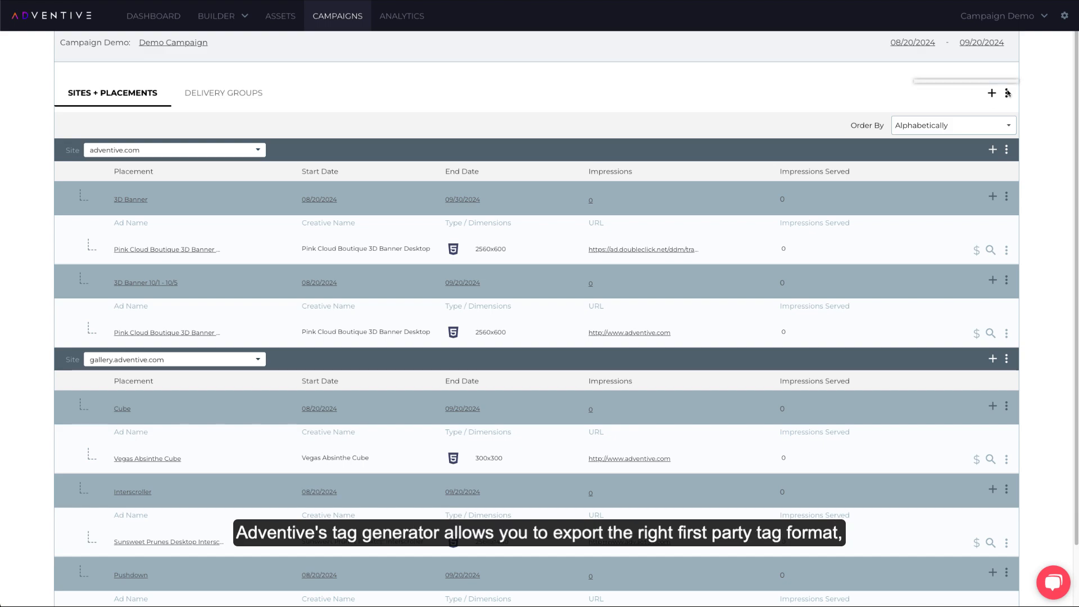
{"action": "left_click", "coordinate": [983, 103]}
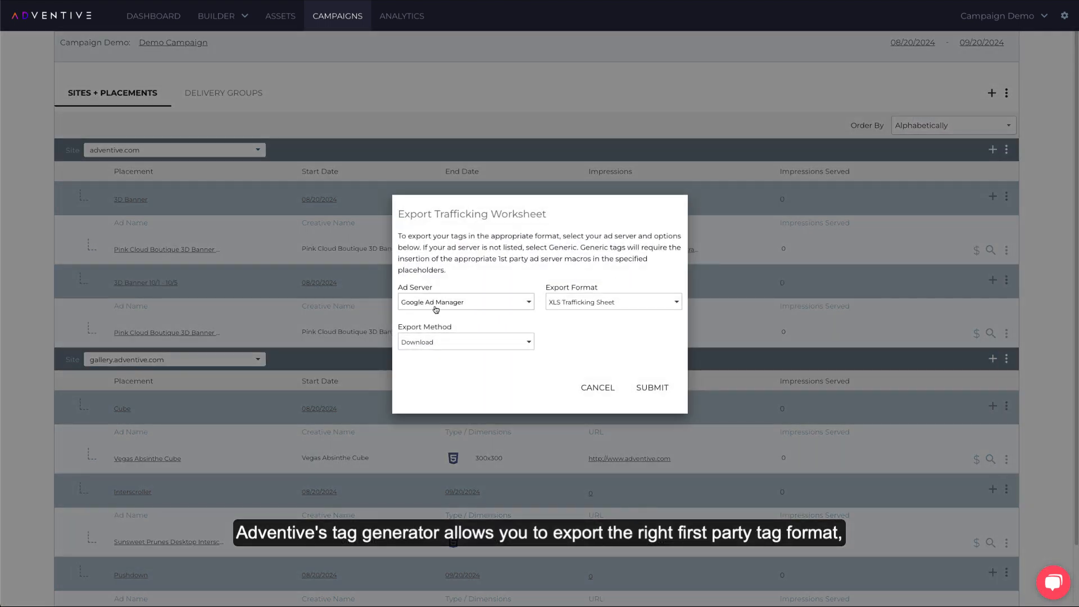
{"action": "left_click", "coordinate": [437, 306]}
{"action": "mouse_move", "coordinate": [530, 322]}
{"action": "left_mouse_down"}
{"action": "mouse_move", "coordinate": [528, 366]}
{"action": "mouse_move", "coordinate": [533, 323]}
{"action": "left_mouse_up"}
{"action": "left_click", "coordinate": [540, 323]}
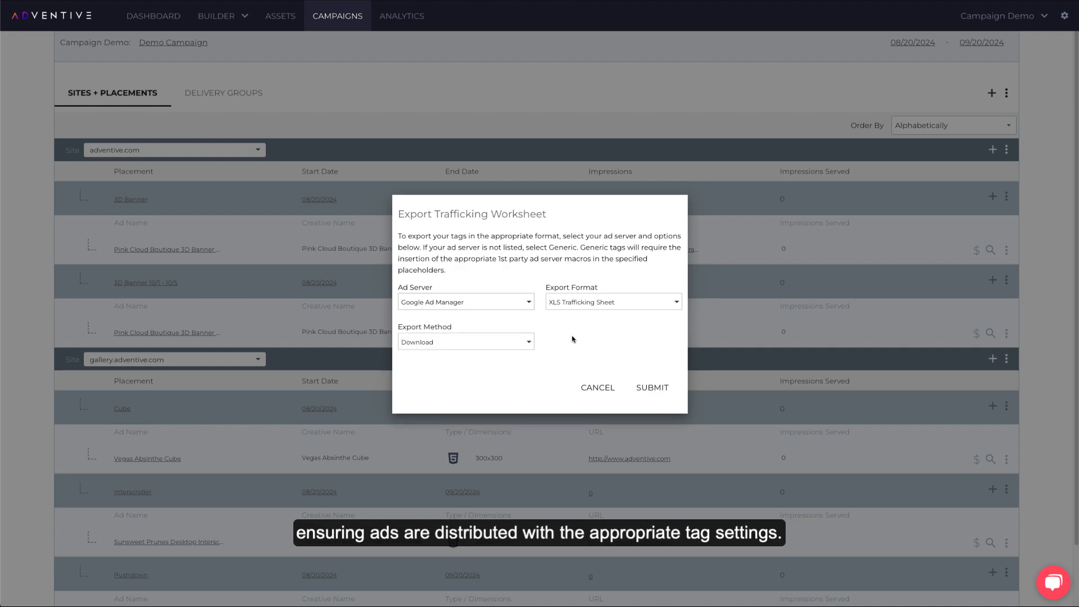
{"action": "left_click", "coordinate": [605, 387]}
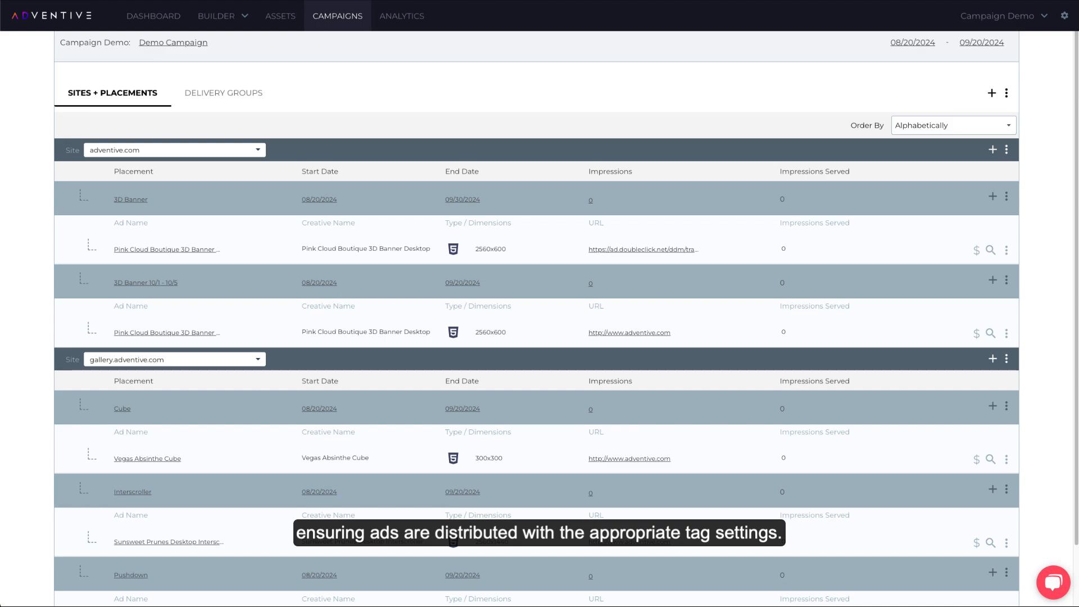
Examine the tag export options available for the campaign, the adventive.com site, its 3D Banner placement and the placement's ad unit
{"action": "left_click", "coordinate": [1007, 94]}
{"action": "left_click", "coordinate": [1053, 142]}
{"action": "left_click", "coordinate": [1006, 149]}
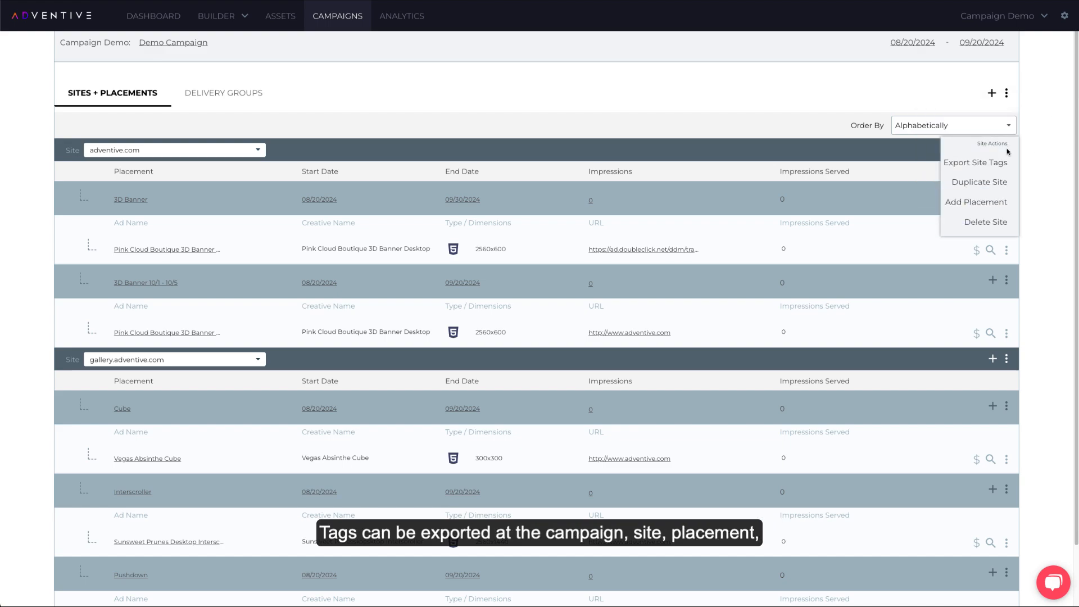
{"action": "left_click", "coordinate": [1030, 167]}
{"action": "left_click", "coordinate": [1006, 199]}
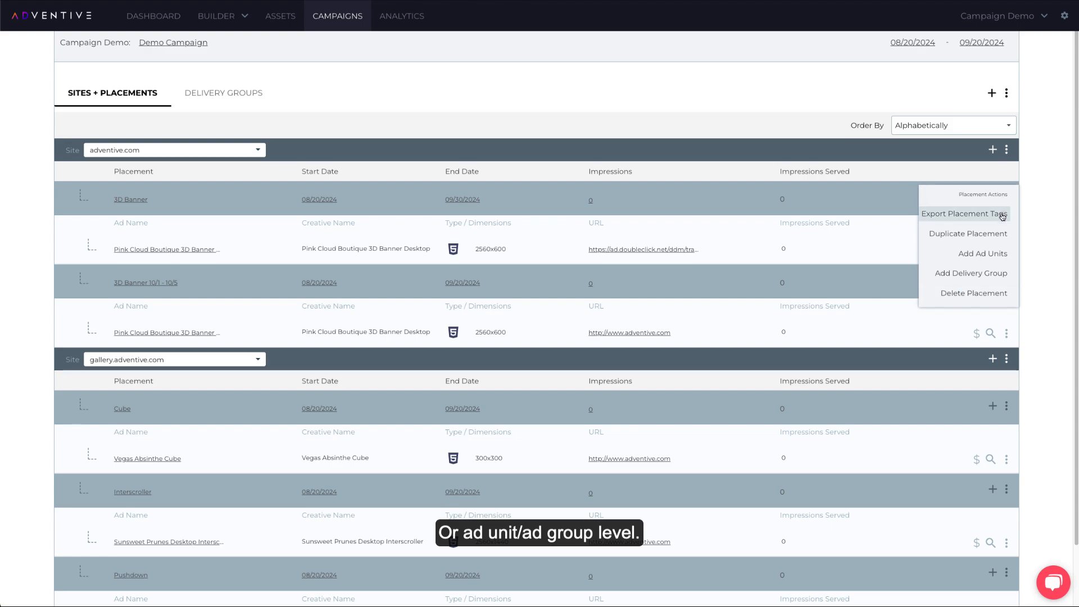
{"action": "left_click", "coordinate": [1043, 211]}
{"action": "left_click", "coordinate": [1007, 249]}
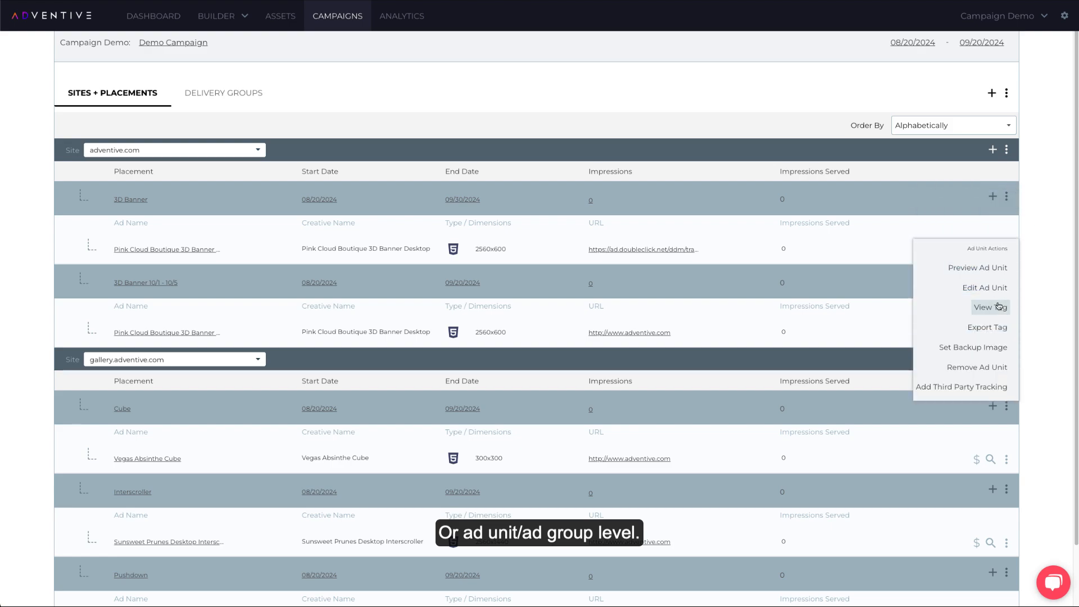
{"action": "left_click", "coordinate": [1063, 258]}
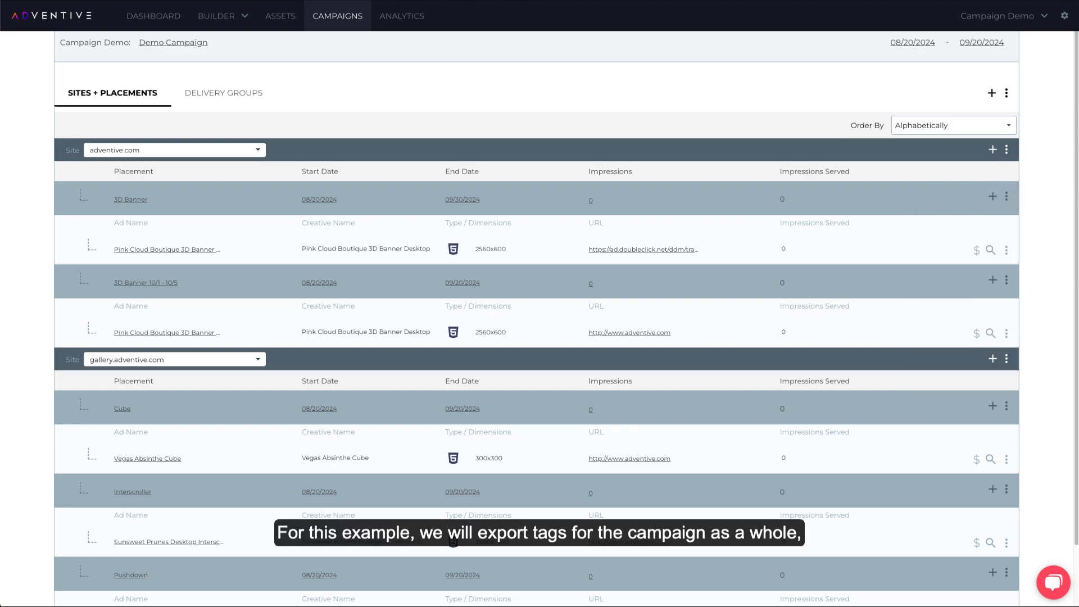
Export the whole campaign's tags for Google Ad Manager as an XLS Trafficking Sheet using the Download method
{"action": "left_click", "coordinate": [1008, 94]}
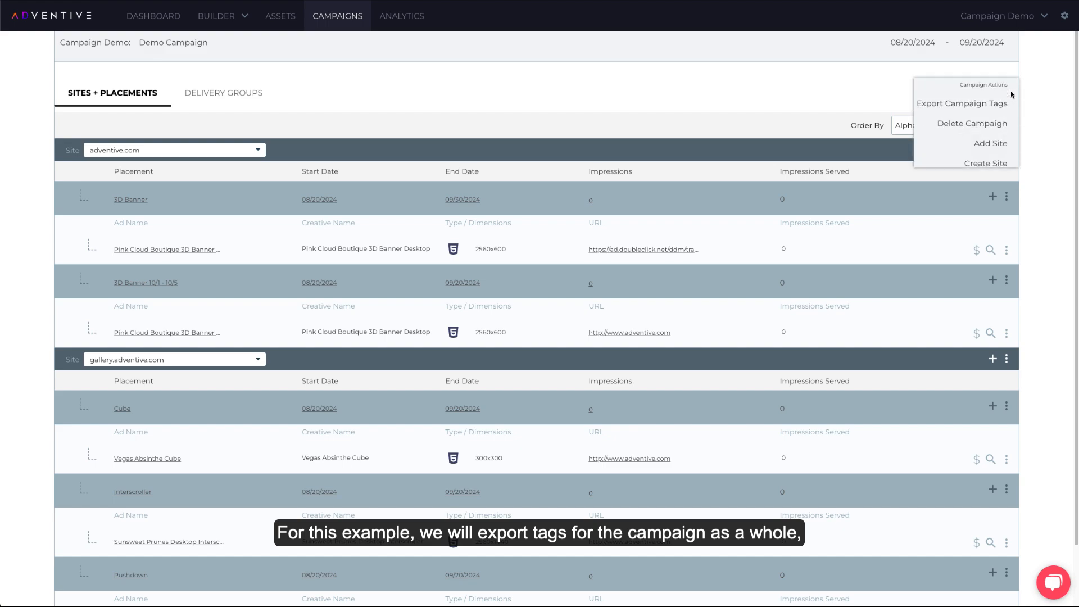
{"action": "left_click", "coordinate": [973, 107]}
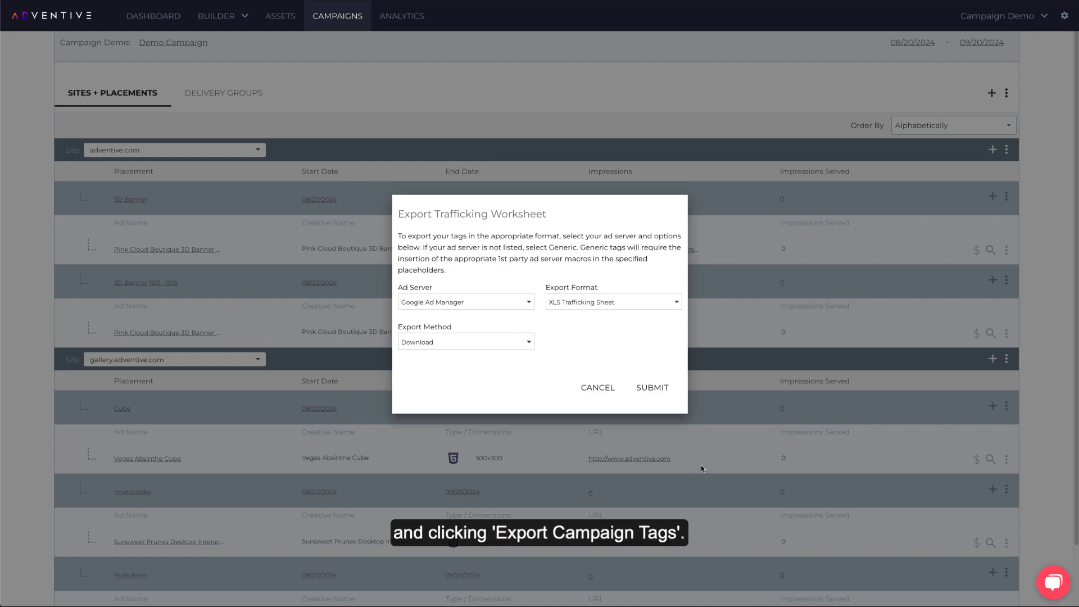
{"action": "left_click", "coordinate": [504, 306]}
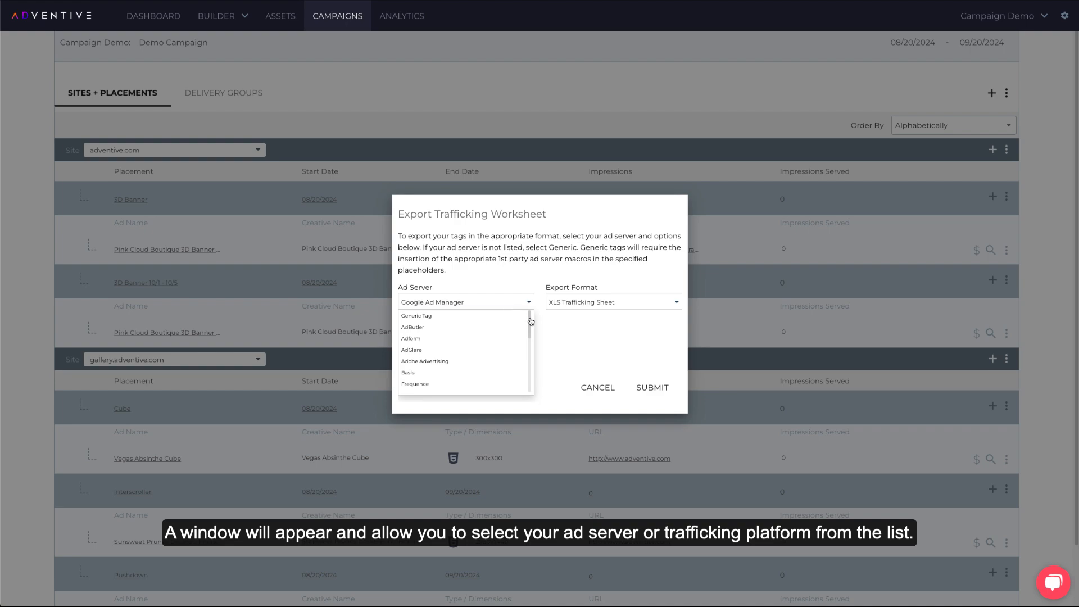
{"action": "mouse_move", "coordinate": [532, 322]}
{"action": "left_mouse_down"}
{"action": "mouse_move", "coordinate": [530, 379]}
{"action": "mouse_move", "coordinate": [534, 319]}
{"action": "left_mouse_up"}
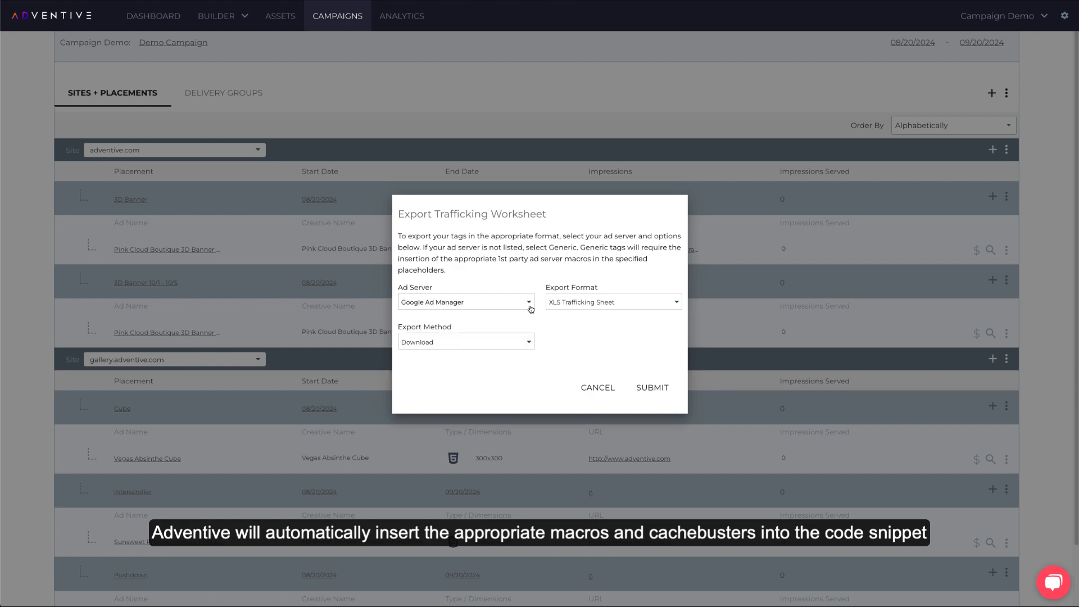
{"action": "left_click", "coordinate": [529, 306]}
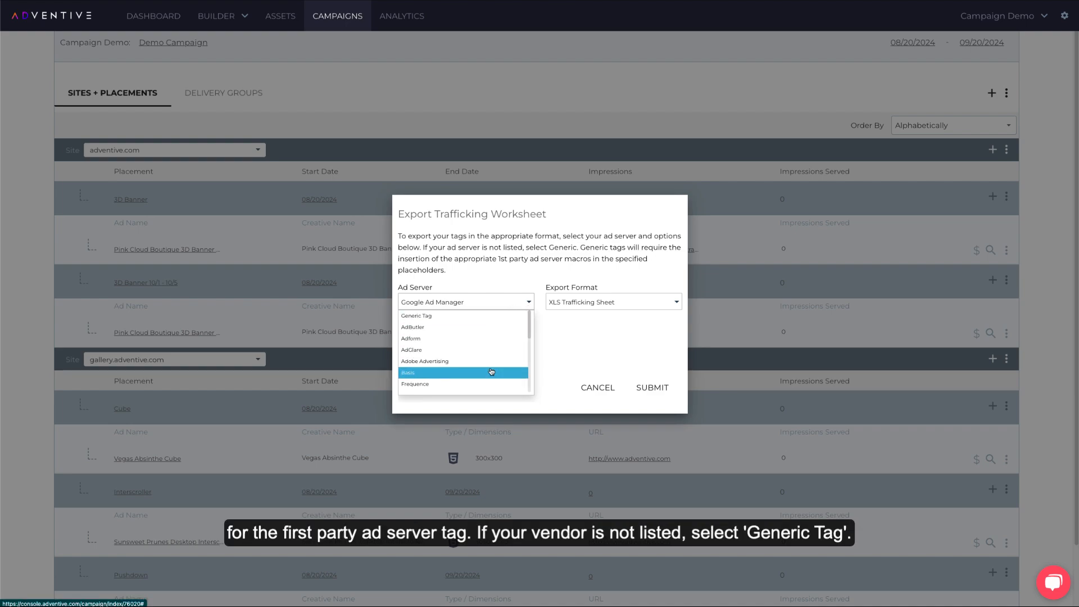
{"action": "scroll", "coordinate": [491, 372], "scroll_direction": "down", "scroll_amount": 2}
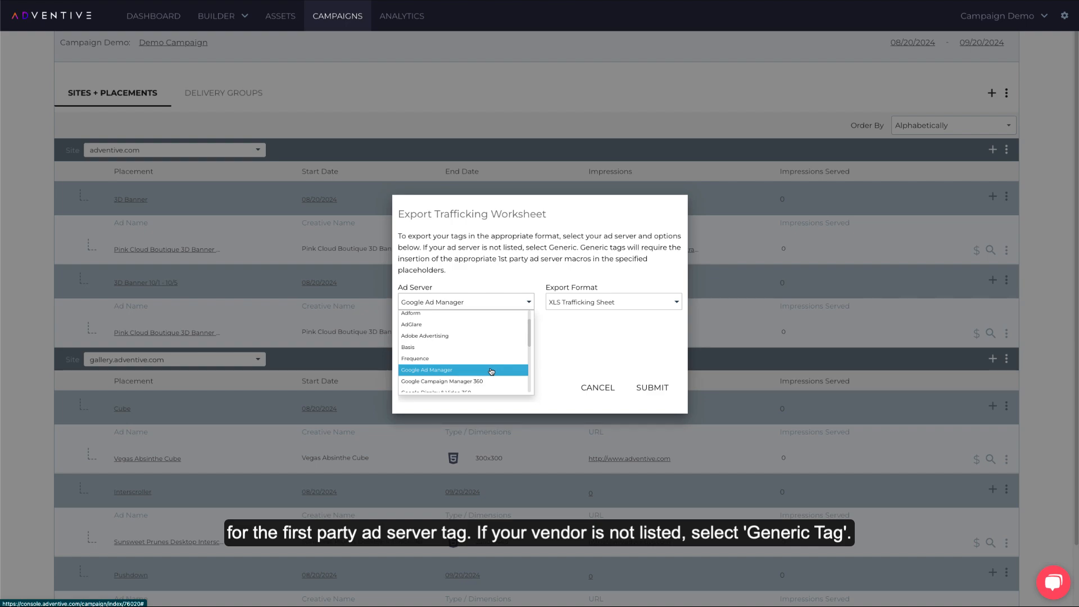
{"action": "left_click", "coordinate": [491, 372]}
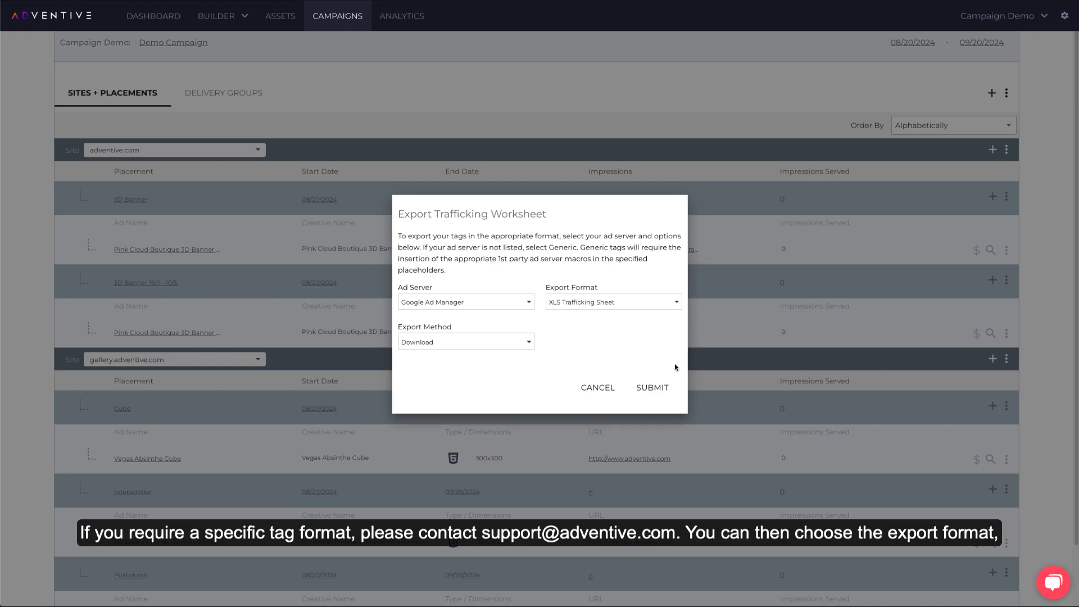
{"action": "left_click", "coordinate": [660, 390]}
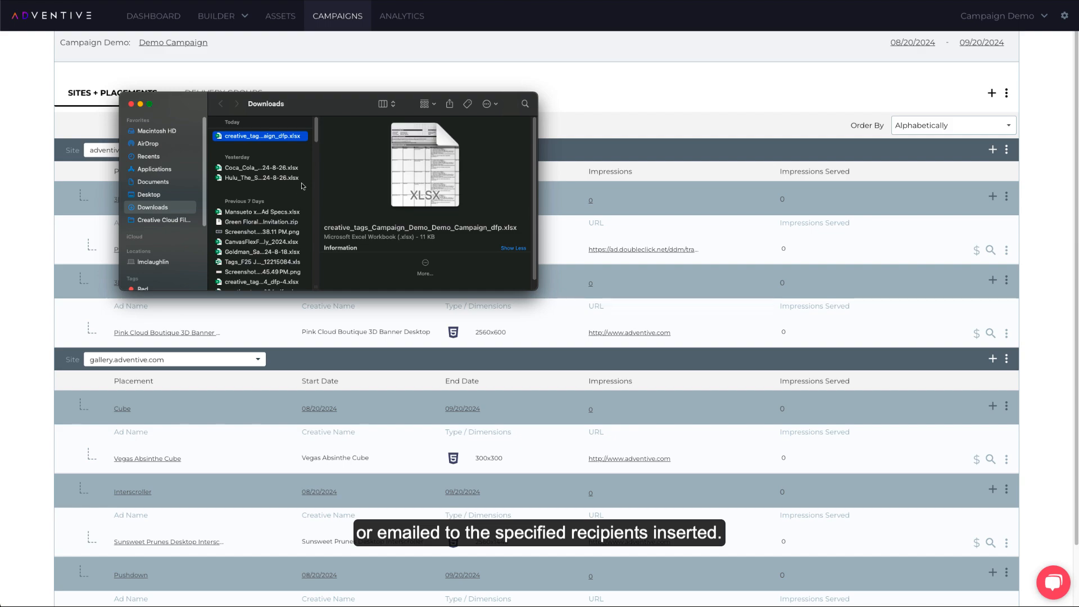
Open the downloaded creative_tags_Campaign_Demo_Demo_Campaign_dfp.xlsx in Excel and select the full JavaScript tag text for the 3D Banner placement
{"action": "double_click", "coordinate": [280, 139]}
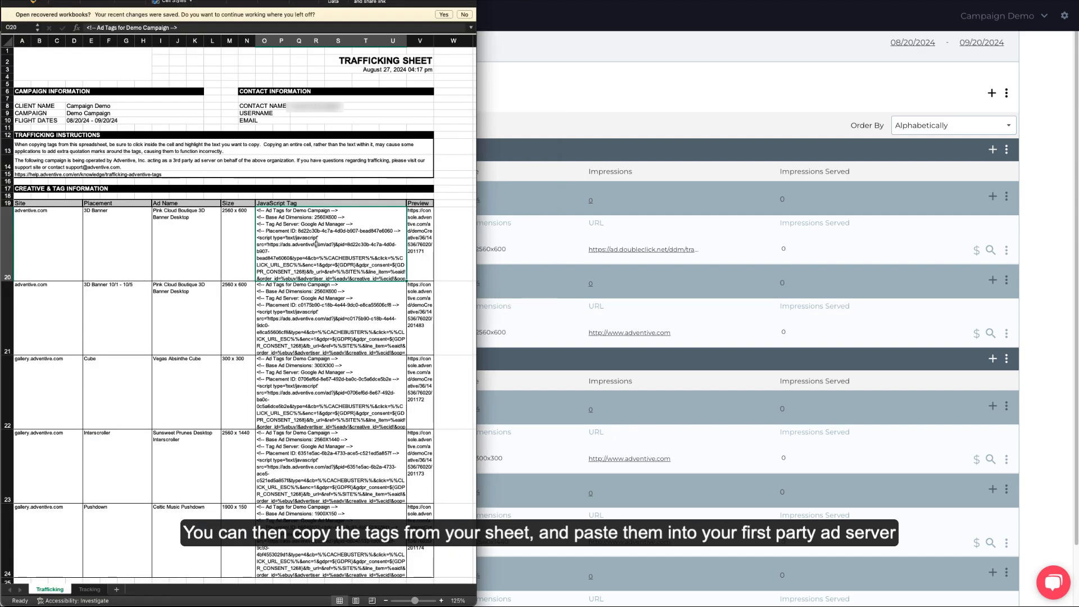
{"action": "double_click", "coordinate": [321, 243]}
{"action": "left_click_drag", "start_coordinate": [297, 286], "coordinate": [248, 191]}
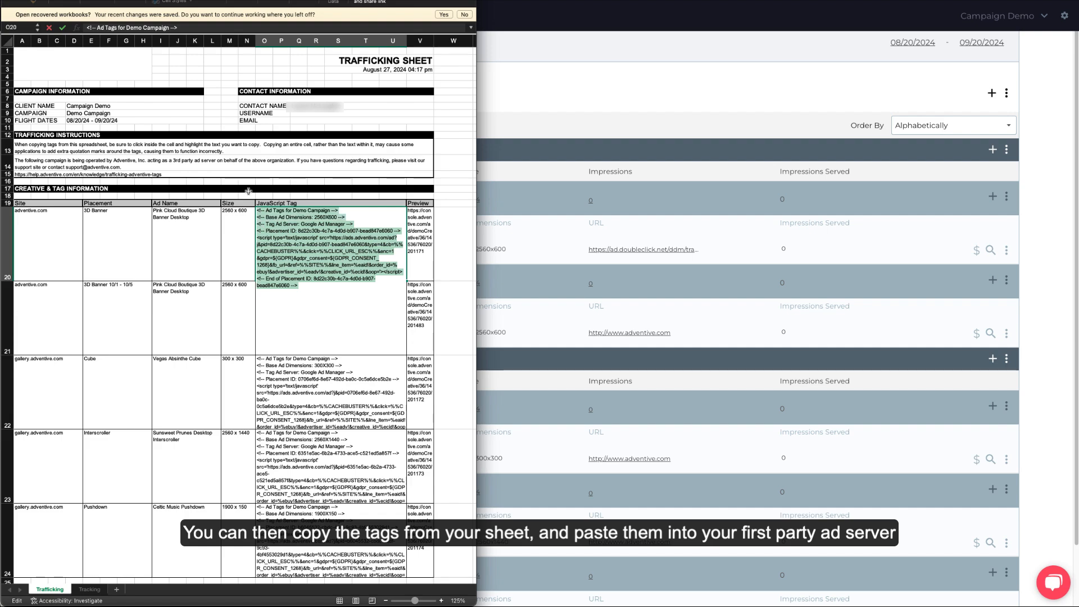
{"action": "left_click", "coordinate": [448, 241]}
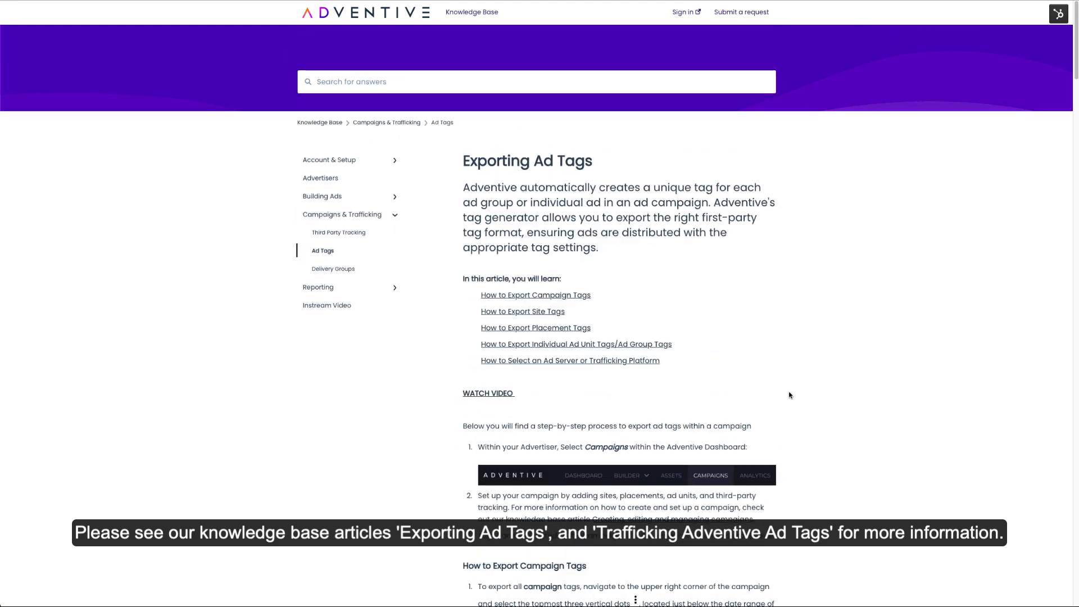
Search the Adventive knowledge base for "traffic" and look over the Trafficking Adventive Tags article
{"action": "type", "text": "traffic"}
{"action": "left_click", "coordinate": [436, 152]}
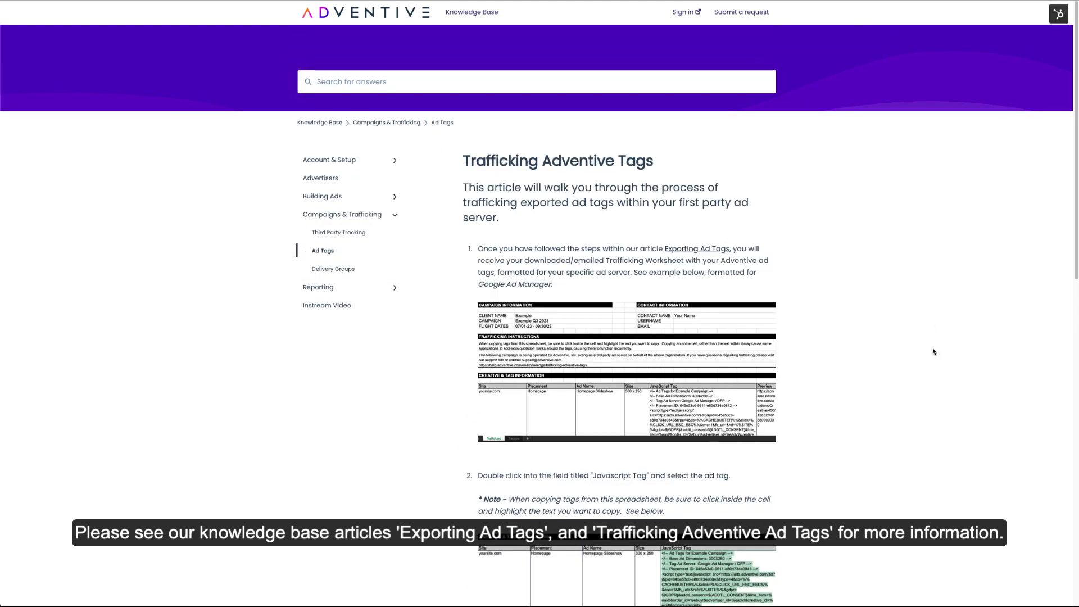
{"action": "scroll", "coordinate": [896, 378], "scroll_direction": "down", "scroll_amount": 3}
{"action": "scroll", "coordinate": [896, 379], "scroll_direction": "up", "scroll_amount": 3}
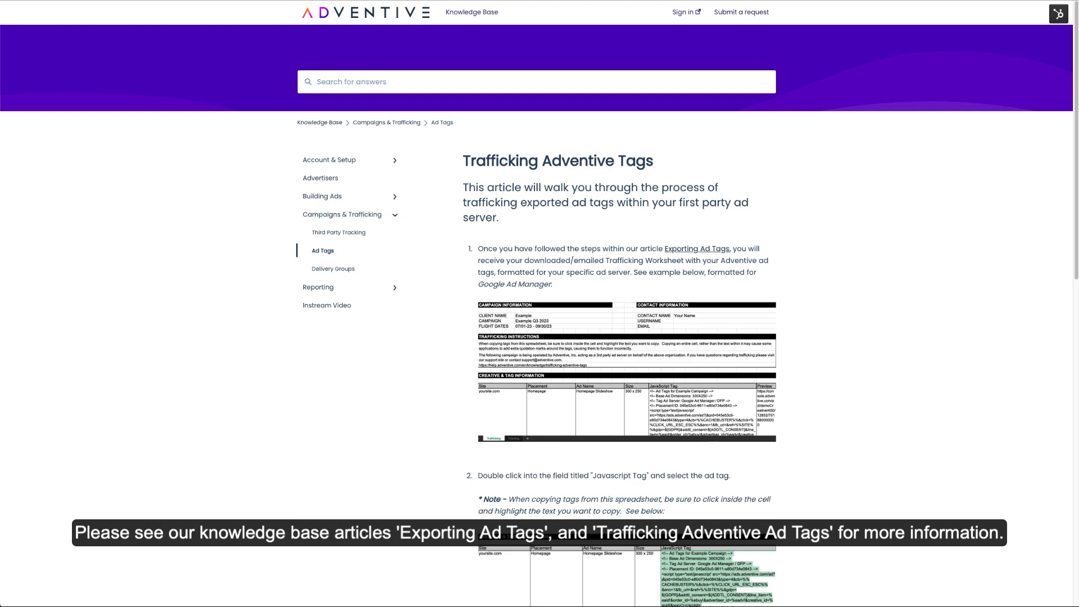
Search the knowledge base for "creating" and read through the Creating, Editing and Managing Campaigns article
{"action": "left_click", "coordinate": [326, 84]}
{"action": "type", "text": "creating"}
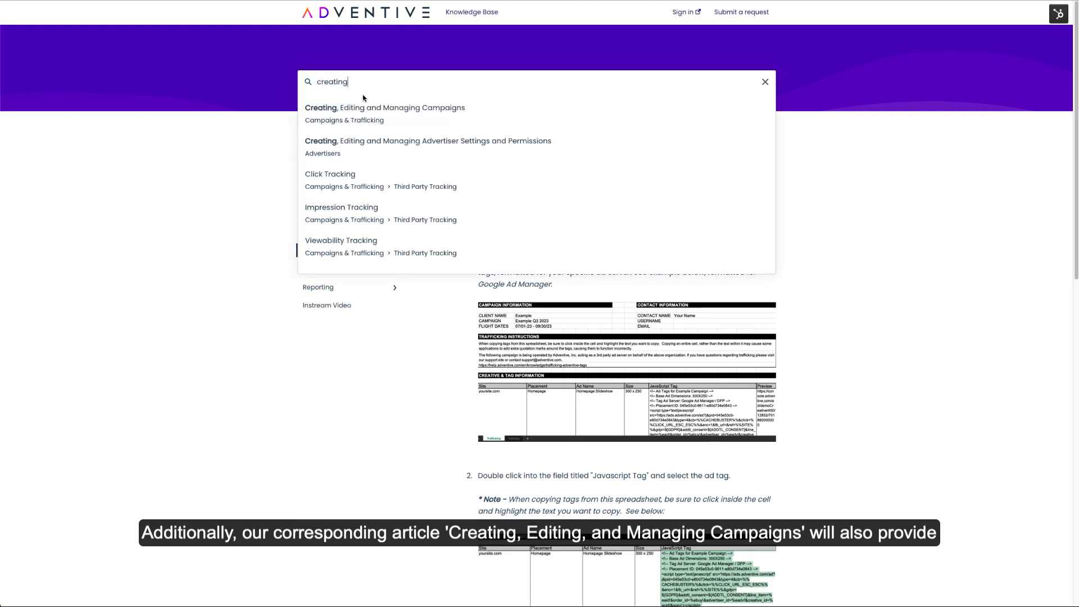
{"action": "left_click", "coordinate": [399, 116]}
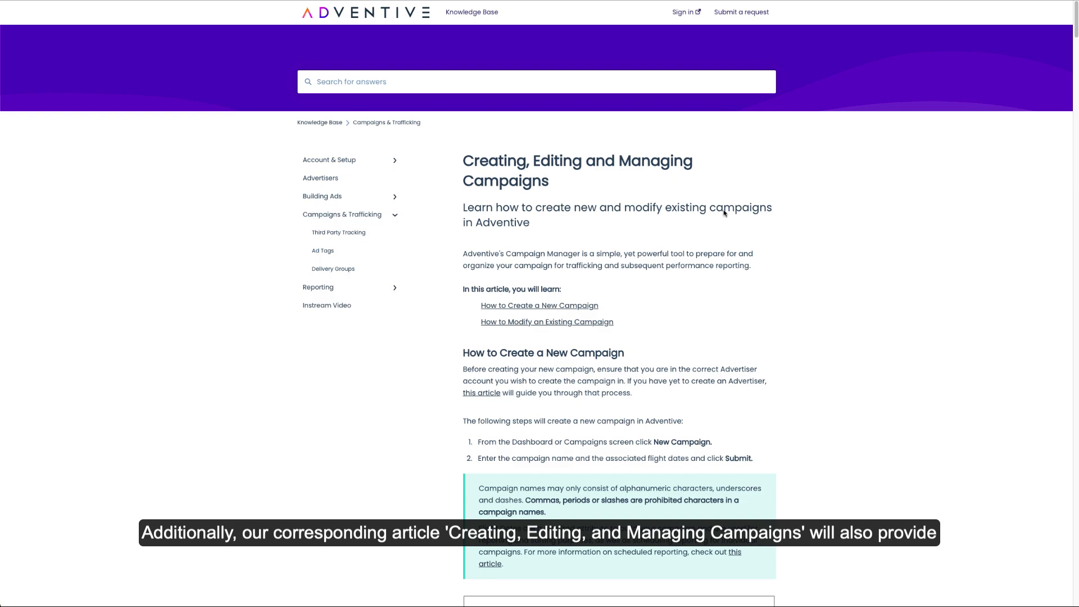
{"action": "scroll", "coordinate": [654, 317], "scroll_direction": "down", "scroll_amount": 4}
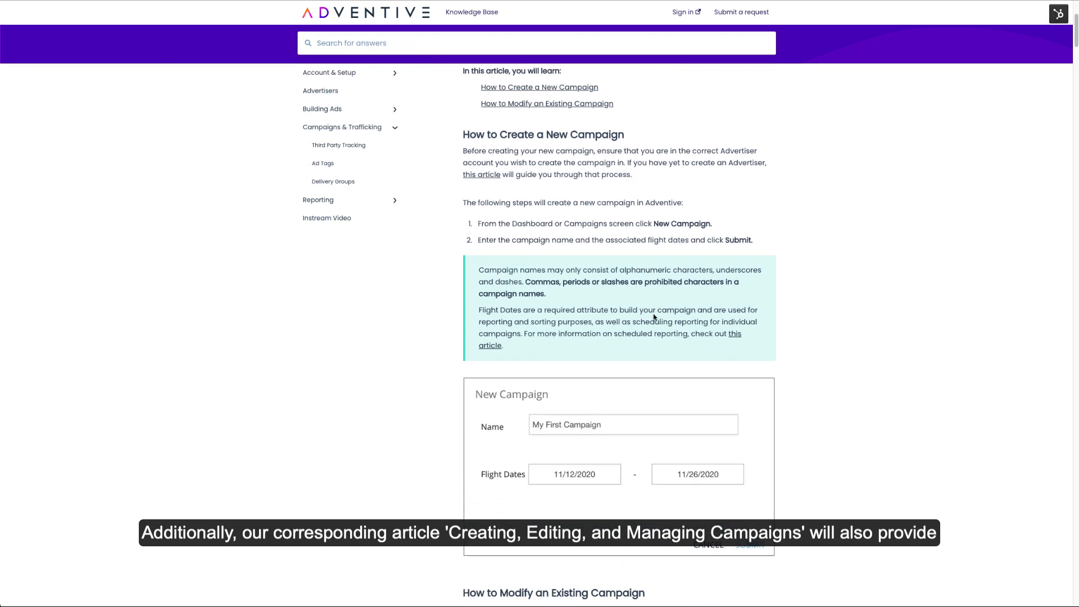
{"action": "scroll", "coordinate": [653, 317], "scroll_direction": "down", "scroll_amount": 5}
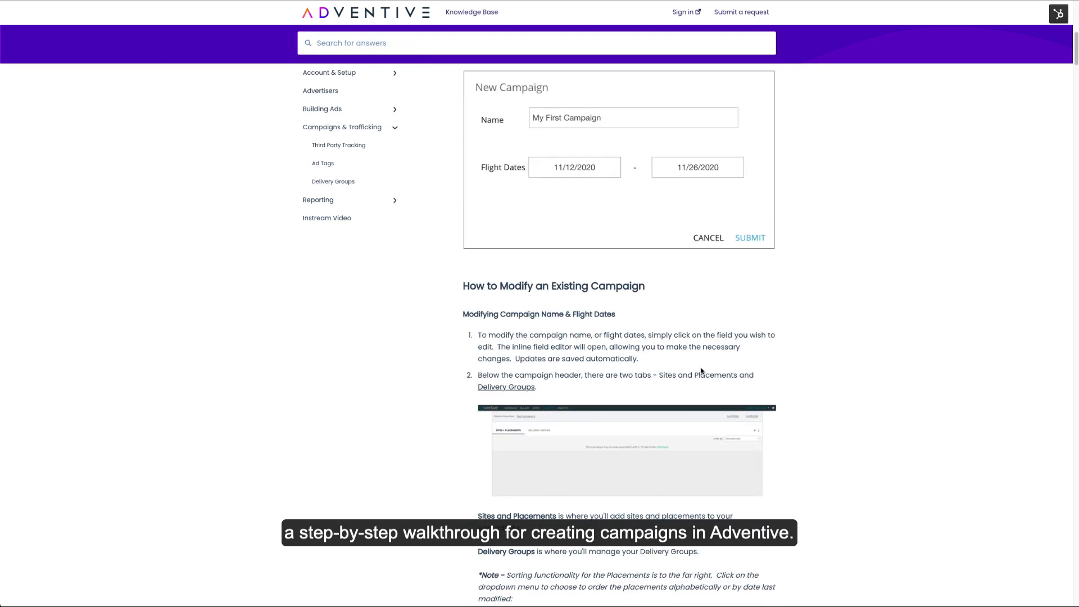
{"action": "scroll", "coordinate": [701, 371], "scroll_direction": "down", "scroll_amount": 6}
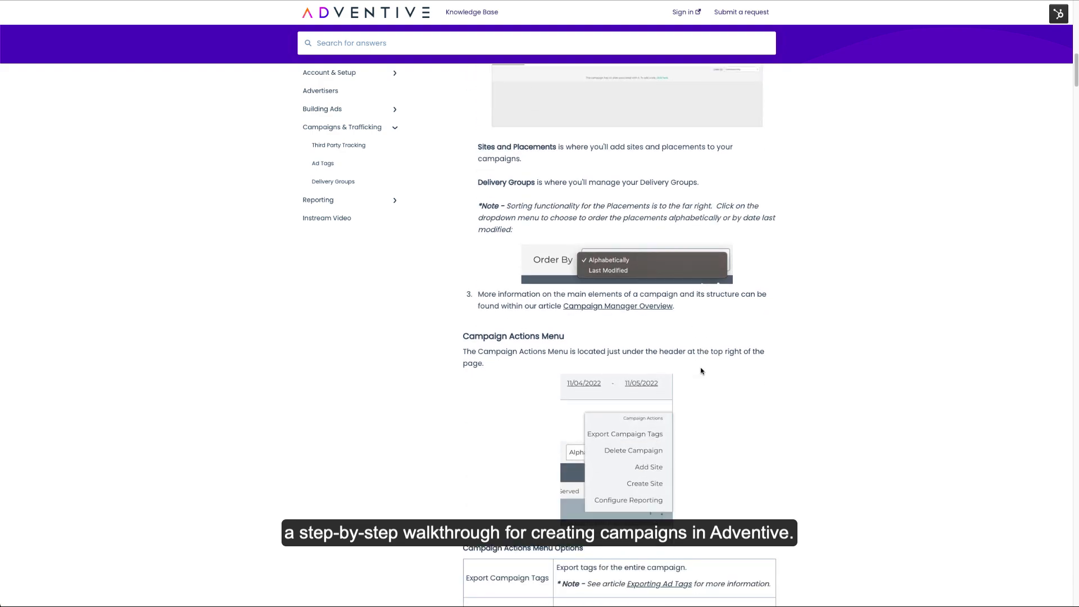
{"action": "scroll", "coordinate": [701, 371], "scroll_direction": "down", "scroll_amount": 12}
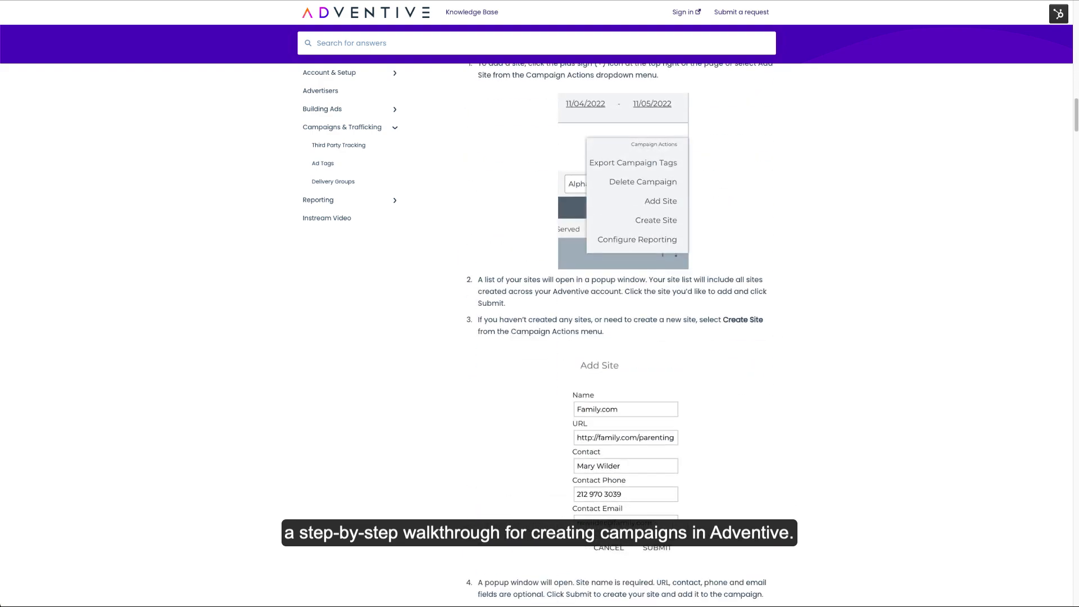